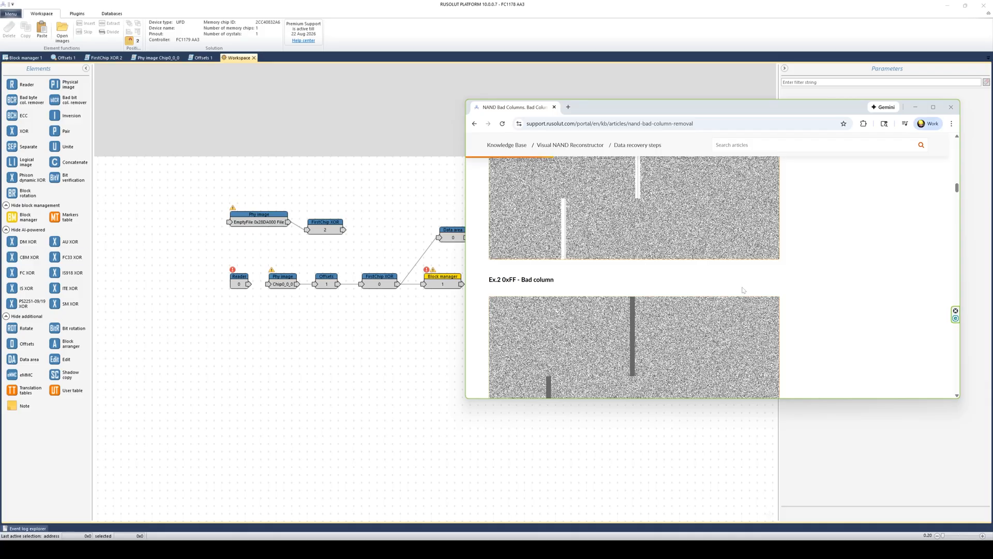
- Read the article's 0x00 and 0xFF bad column examples and view the 0x00 example image enlarged
{"action": "scroll", "coordinate": [745, 290], "scroll_direction": "down", "scroll_amount": 3}
{"action": "scroll", "coordinate": [675, 279], "scroll_direction": "up", "scroll_amount": 2}
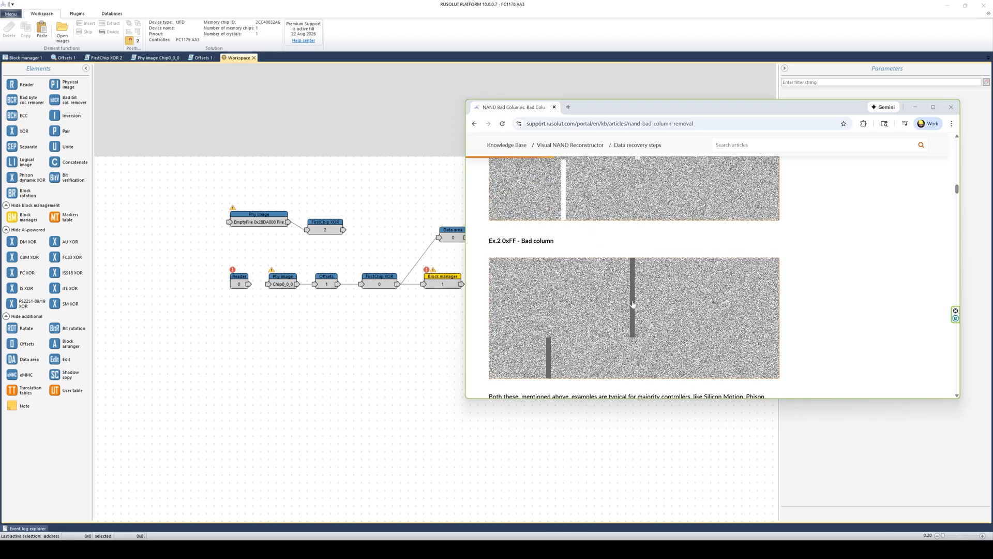
{"action": "left_click", "coordinate": [562, 202]}
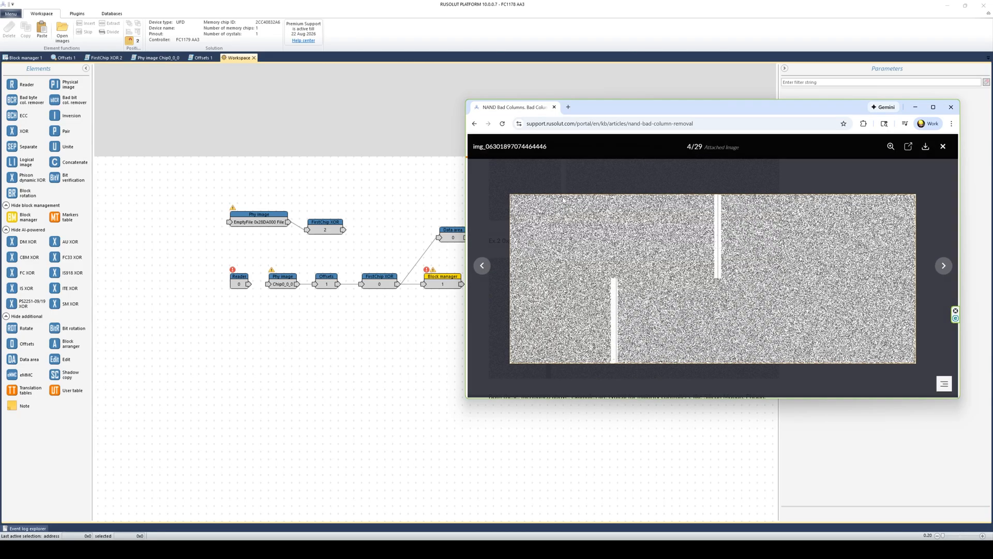
{"action": "left_click", "coordinate": [880, 169]}
{"action": "scroll", "coordinate": [643, 268], "scroll_direction": "up", "scroll_amount": 3}
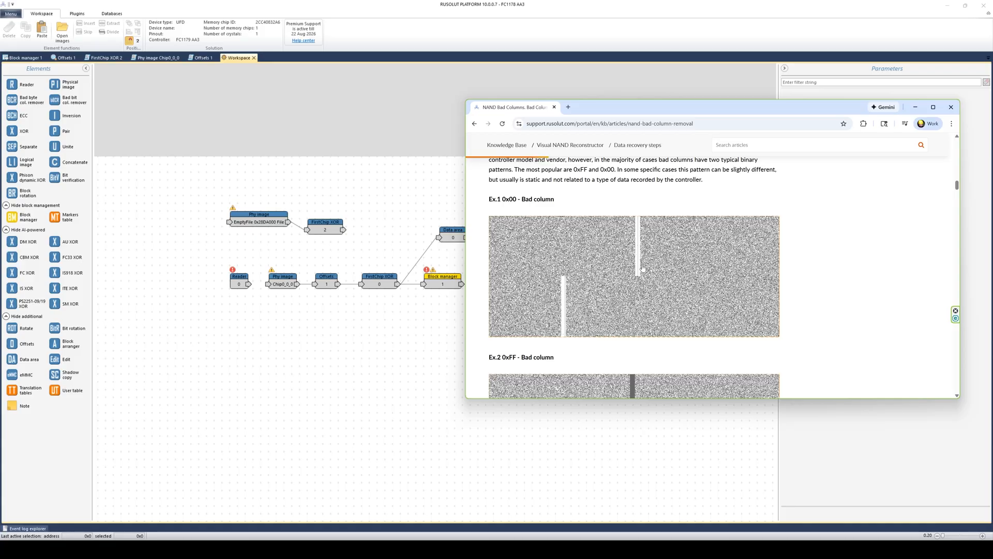
{"action": "scroll", "coordinate": [642, 268], "scroll_direction": "down", "scroll_amount": 1}
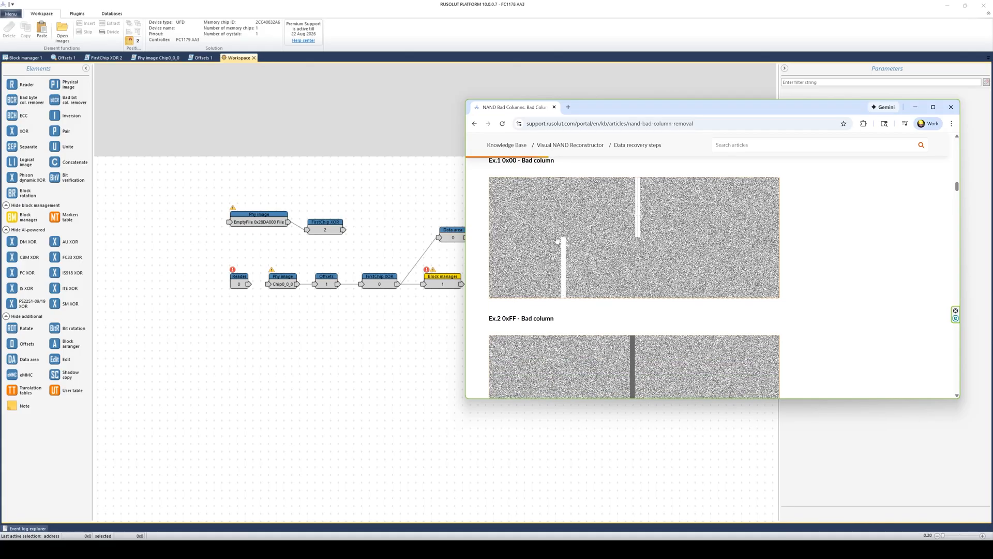
{"action": "scroll", "coordinate": [561, 239], "scroll_direction": "down", "scroll_amount": 1}
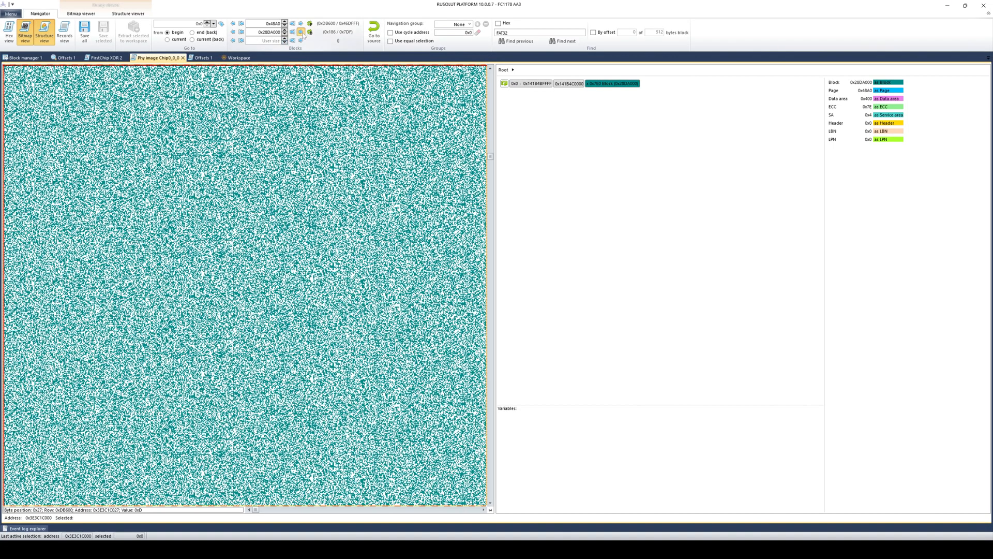
- Page forward block by block through the Chip0_0_0 physical image bitmap to compare the block contents
{"action": "left_click", "coordinate": [300, 32]}
{"action": "left_click", "coordinate": [300, 32]}
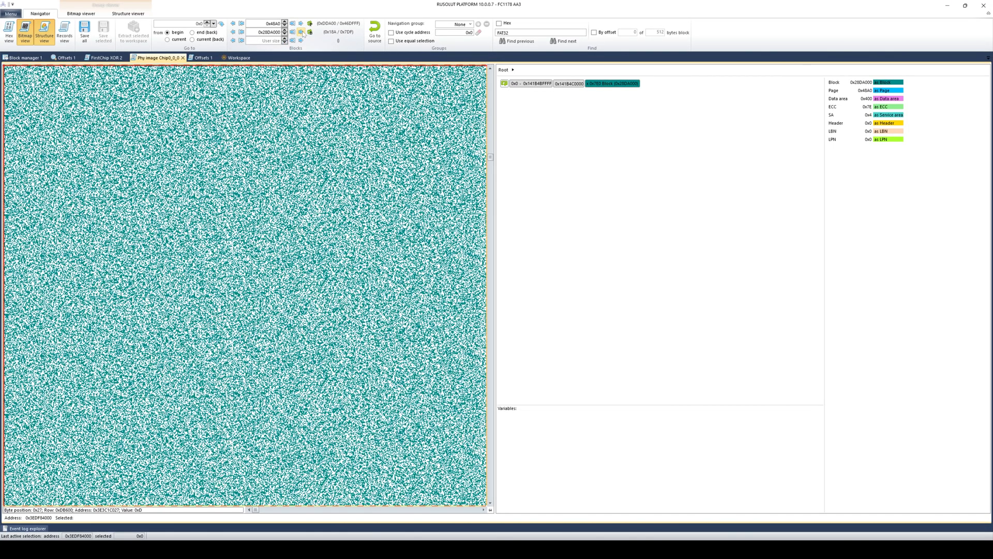
{"action": "left_click", "coordinate": [300, 32]}
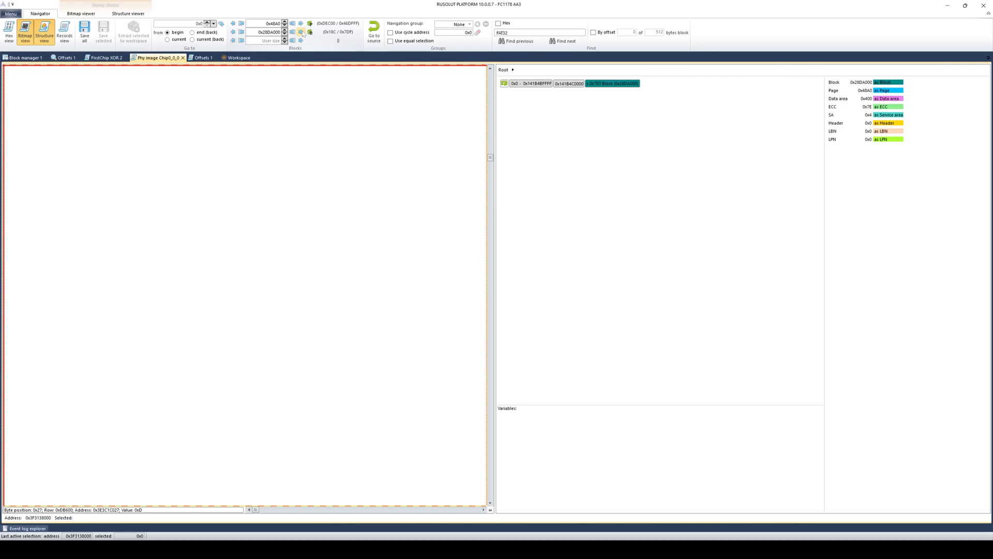
{"action": "left_click", "coordinate": [301, 32]}
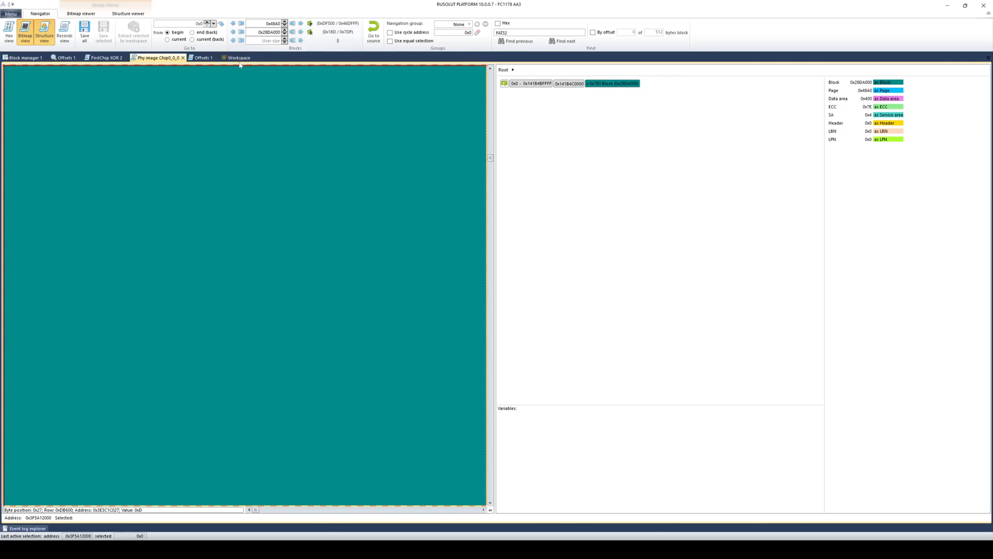
- Divide the Chip0_0_0 physical image into 0x2 outputs with a doubled chunk size of 0x51B4000, placing both Offsets elements below the existing chain
{"action": "left_click", "coordinate": [239, 59]}
{"action": "left_click", "coordinate": [440, 377]}
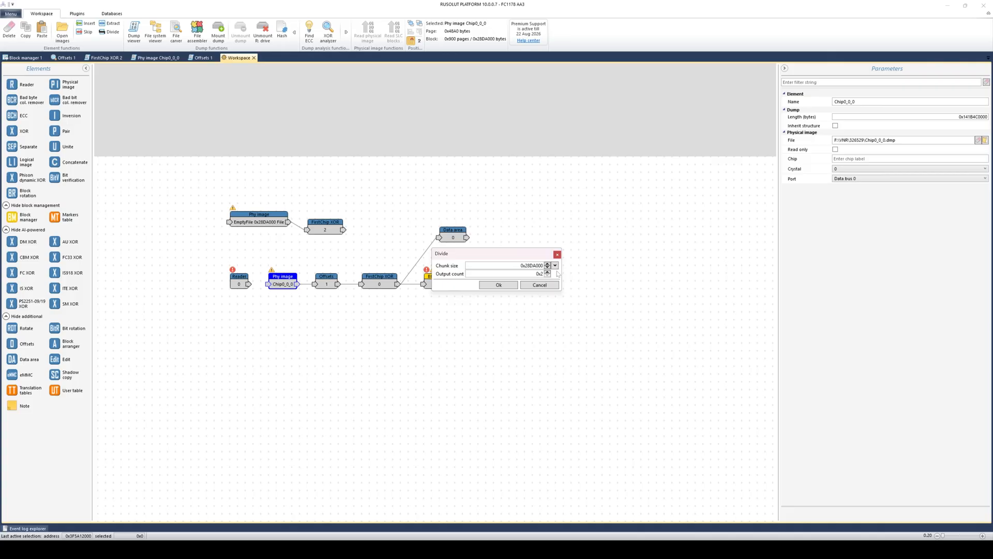
{"action": "left_click", "coordinate": [555, 266]}
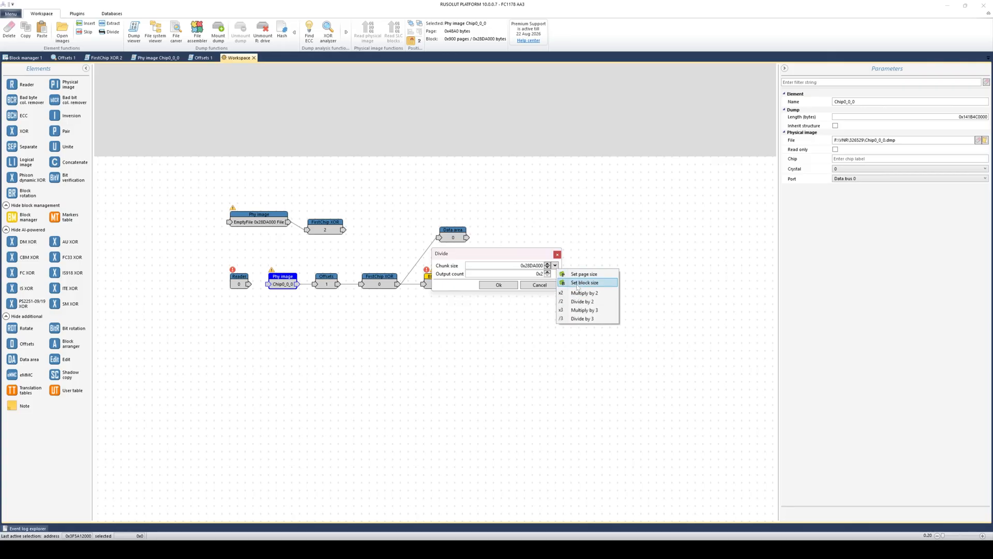
{"action": "left_click", "coordinate": [578, 284]}
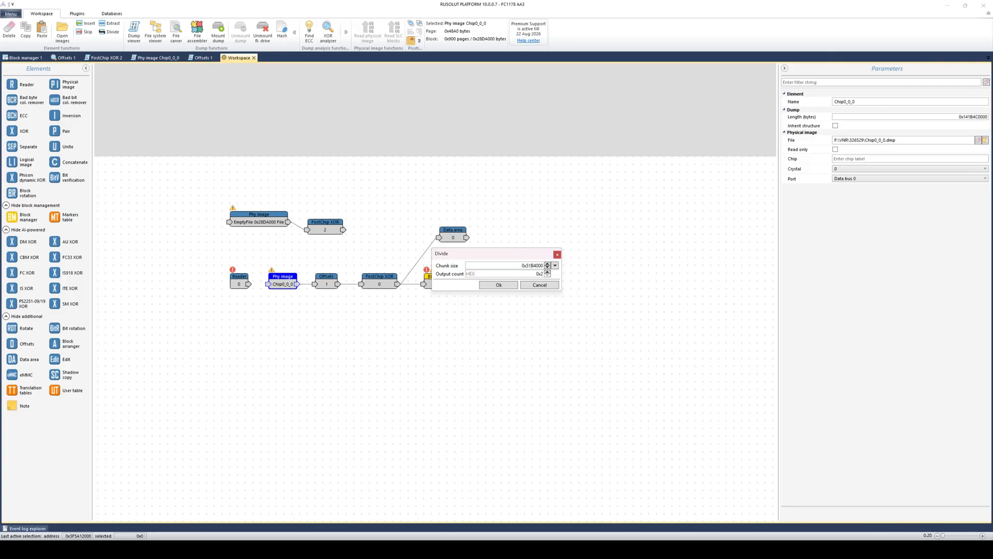
{"action": "left_click", "coordinate": [516, 283]}
{"action": "left_click_drag", "start_coordinate": [159, 194], "coordinate": [109, 169]}
{"action": "left_click_drag", "start_coordinate": [109, 169], "coordinate": [385, 365]}
{"action": "left_click", "coordinate": [413, 377]}
{"action": "left_click_drag", "start_coordinate": [406, 434], "coordinate": [390, 411]}
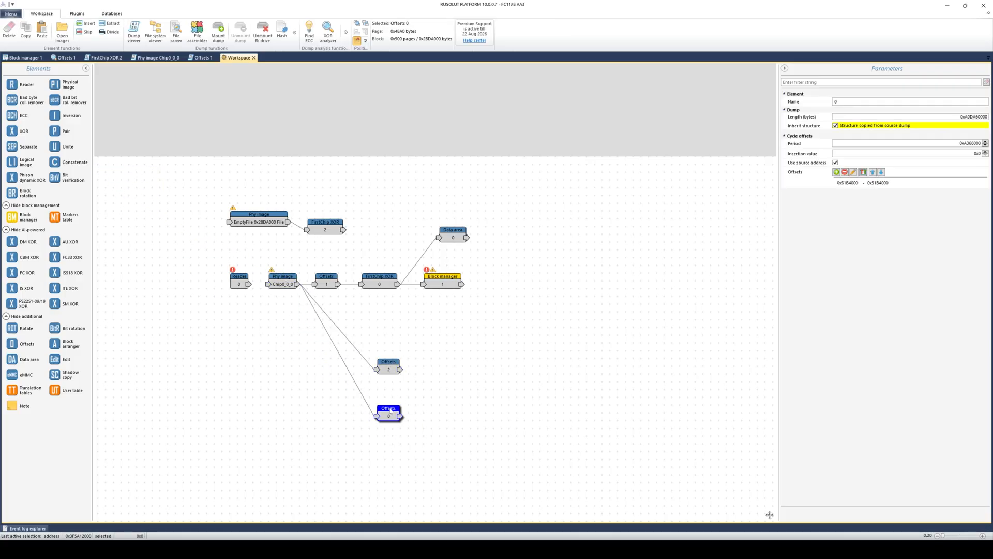
- Examine the bitmaps of the two divided outputs, Offsets 0 and Offsets 2, further along each dump
{"action": "double_click", "coordinate": [390, 410]}
{"action": "left_click_drag", "start_coordinate": [987, 77], "coordinate": [989, 327]}
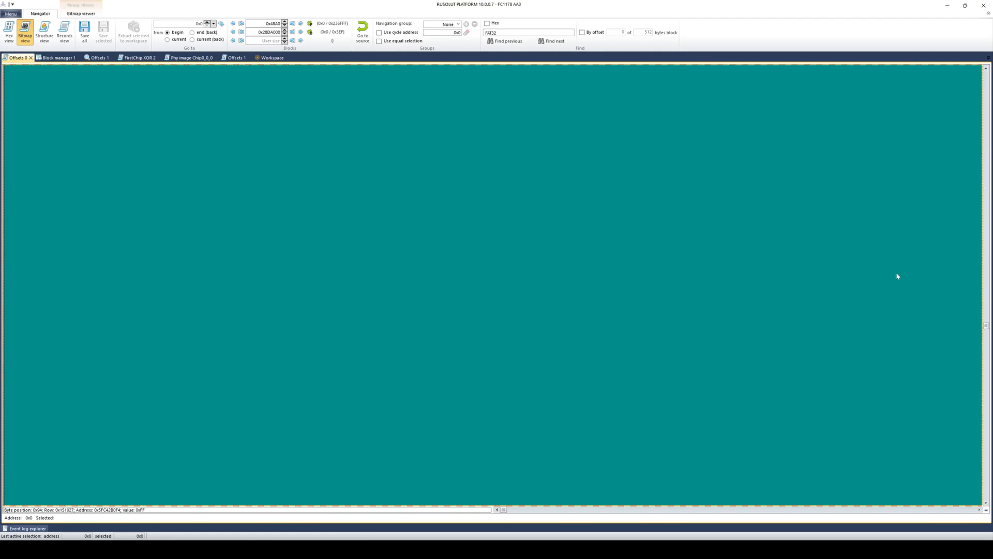
{"action": "left_click", "coordinate": [30, 57]}
{"action": "double_click", "coordinate": [390, 363]}
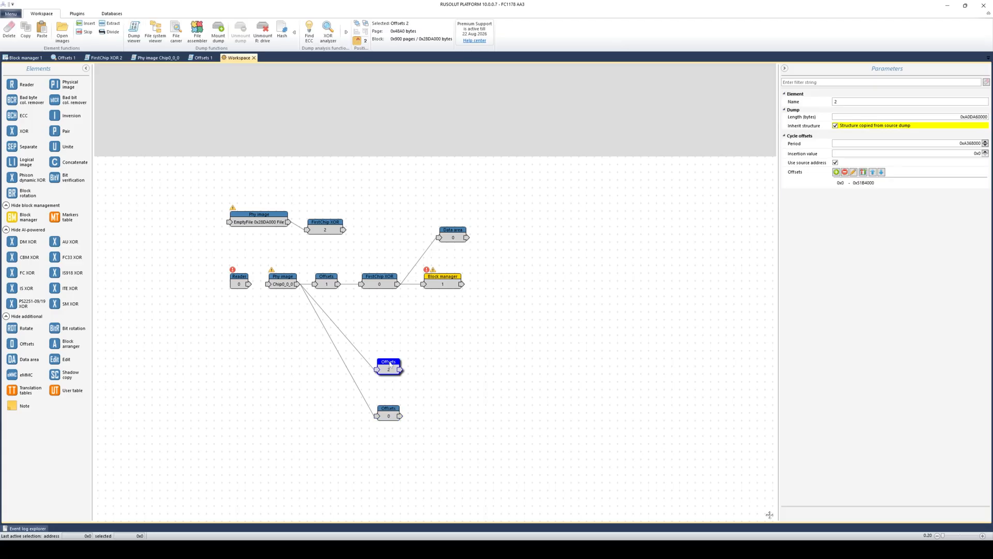
{"action": "left_click_drag", "start_coordinate": [987, 78], "coordinate": [990, 251]}
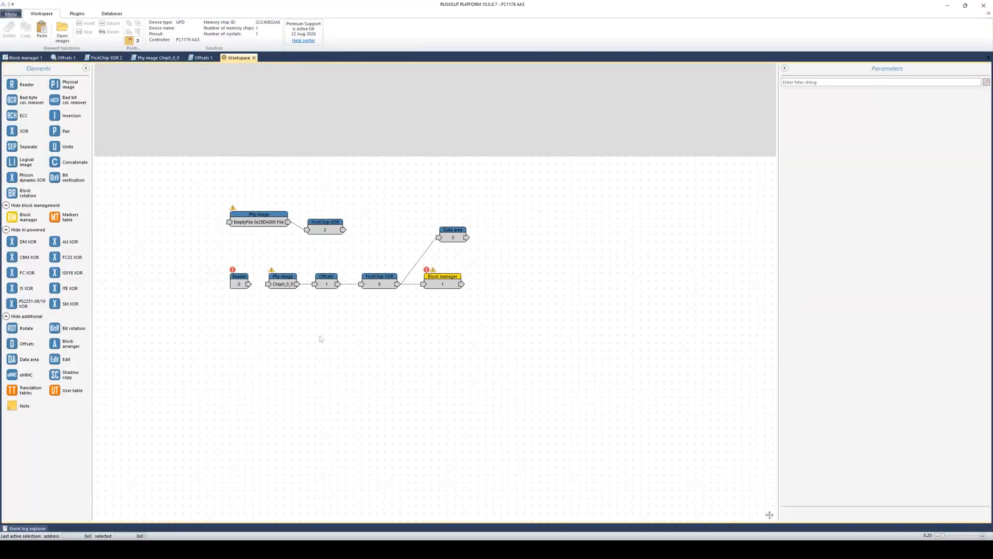
- Open the Offsets 1 dump, switch its structure to block level and examine the bitmap's byte columns across the page
{"action": "double_click", "coordinate": [327, 279]}
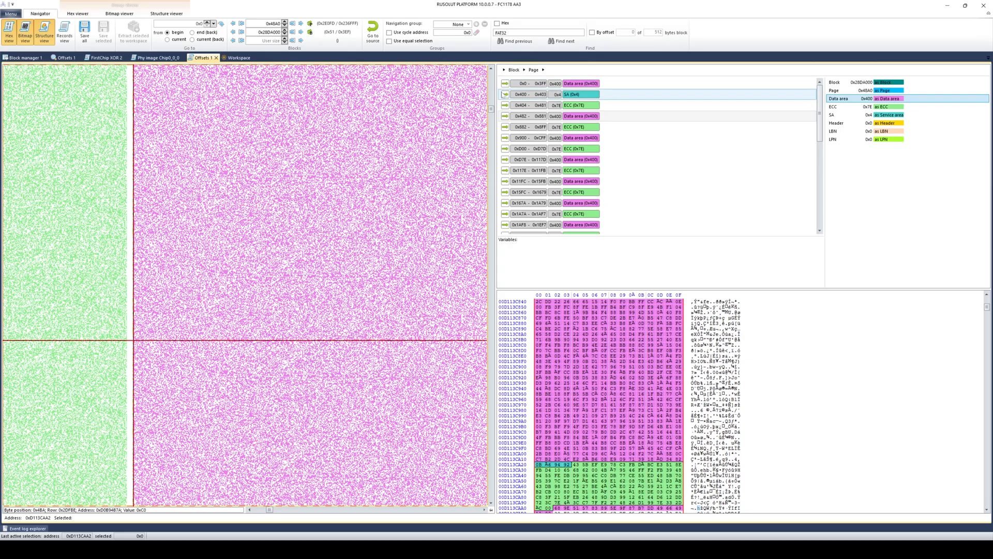
{"action": "left_click", "coordinate": [514, 69]}
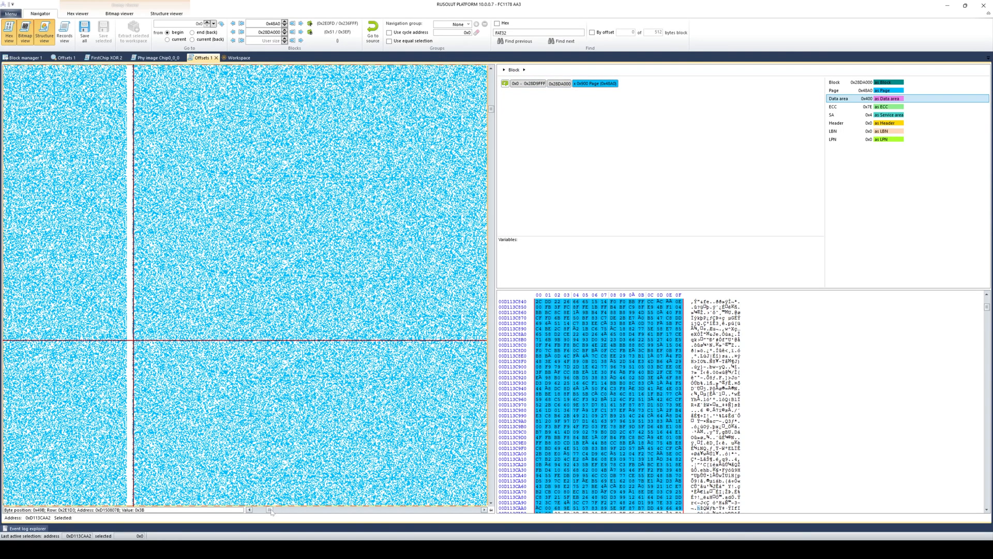
{"action": "left_click_drag", "start_coordinate": [271, 511], "coordinate": [252, 512]}
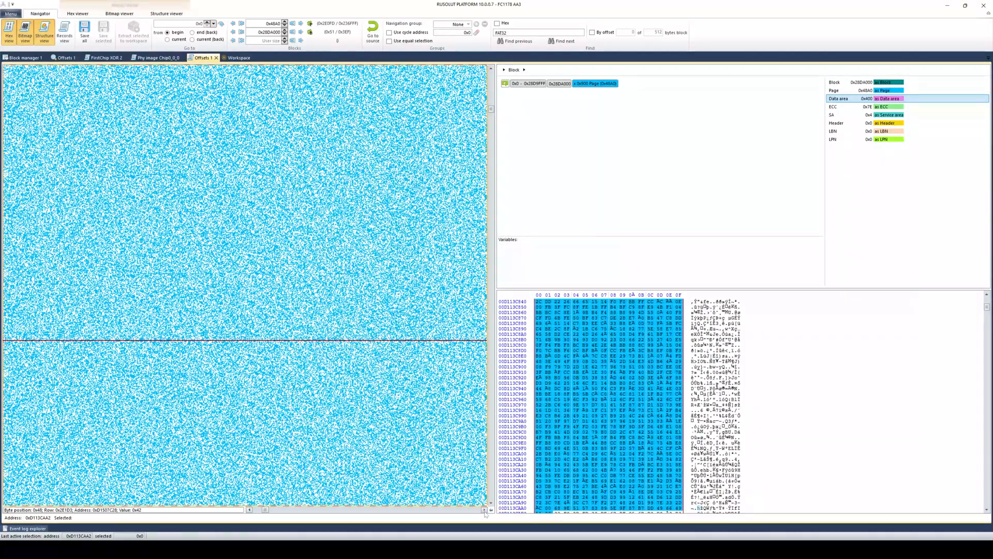
{"action": "left_click", "coordinate": [484, 511]}
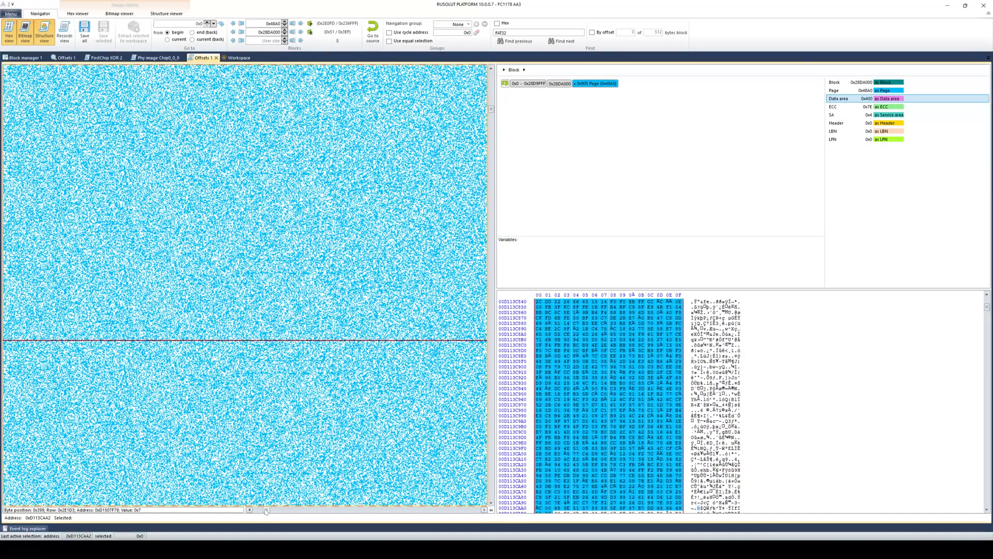
{"action": "left_click_drag", "start_coordinate": [266, 511], "coordinate": [269, 511]}
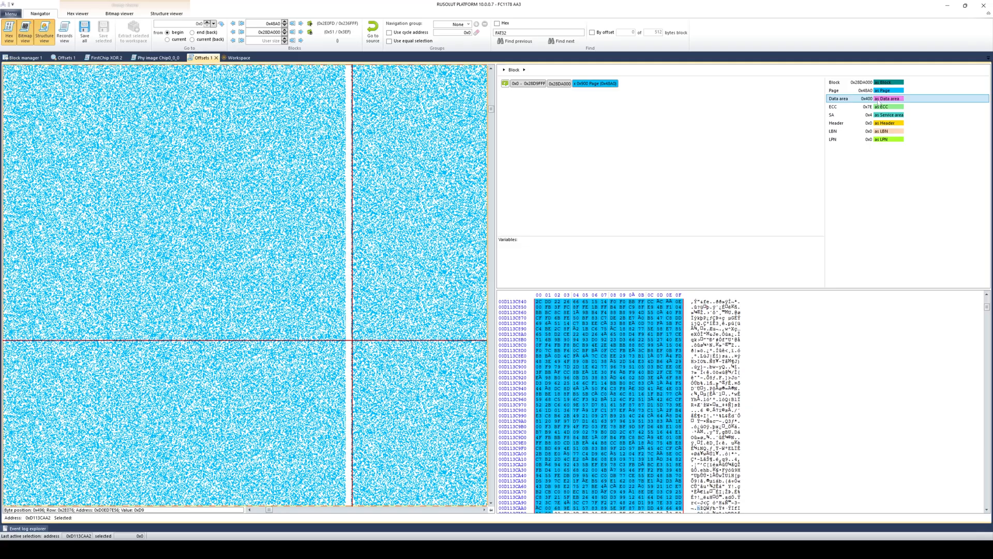
- Open the page-level structure of Offsets 1 and check the relative address of the second data area after the first ECC record
{"action": "double_click", "coordinate": [610, 84]}
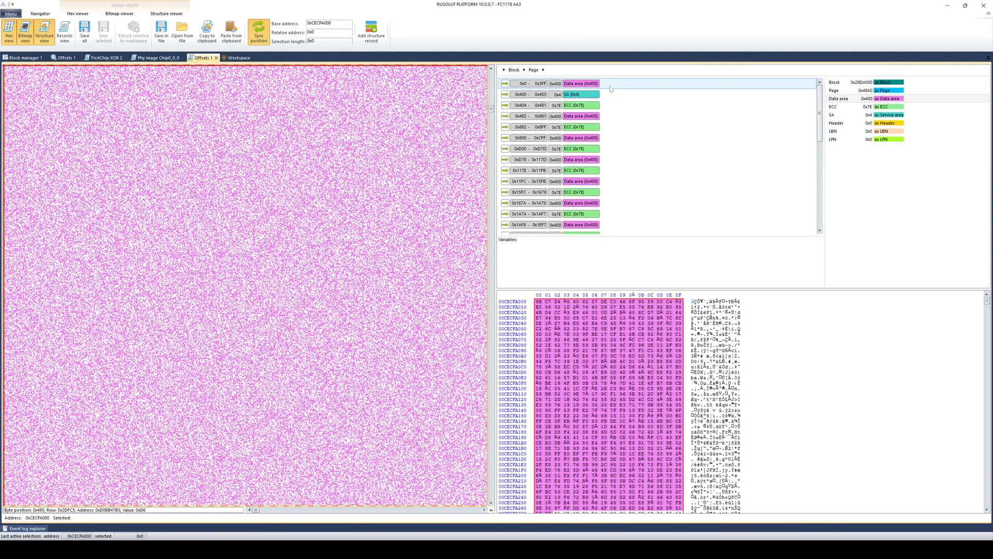
{"action": "left_click", "coordinate": [612, 87]}
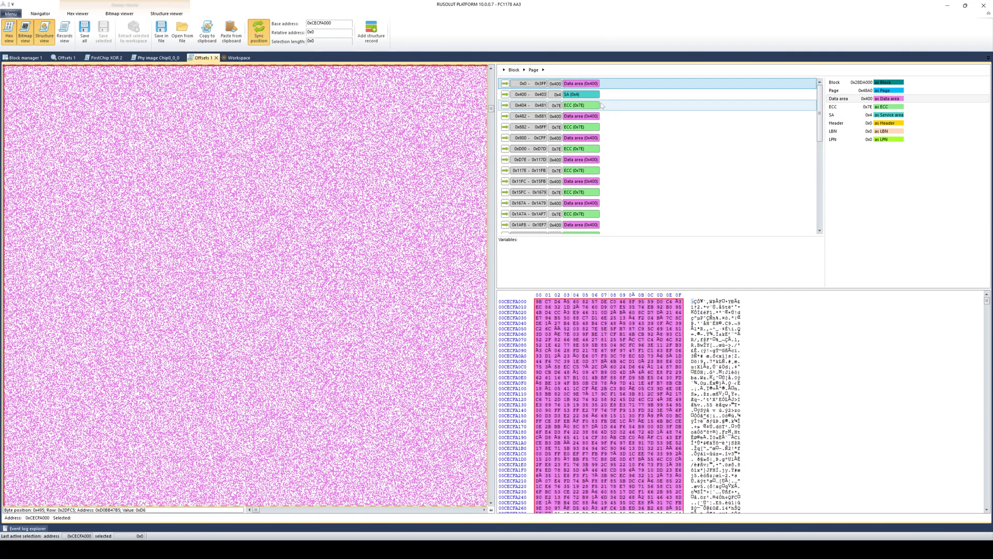
{"action": "left_click", "coordinate": [602, 106]}
{"action": "left_click", "coordinate": [601, 116]}
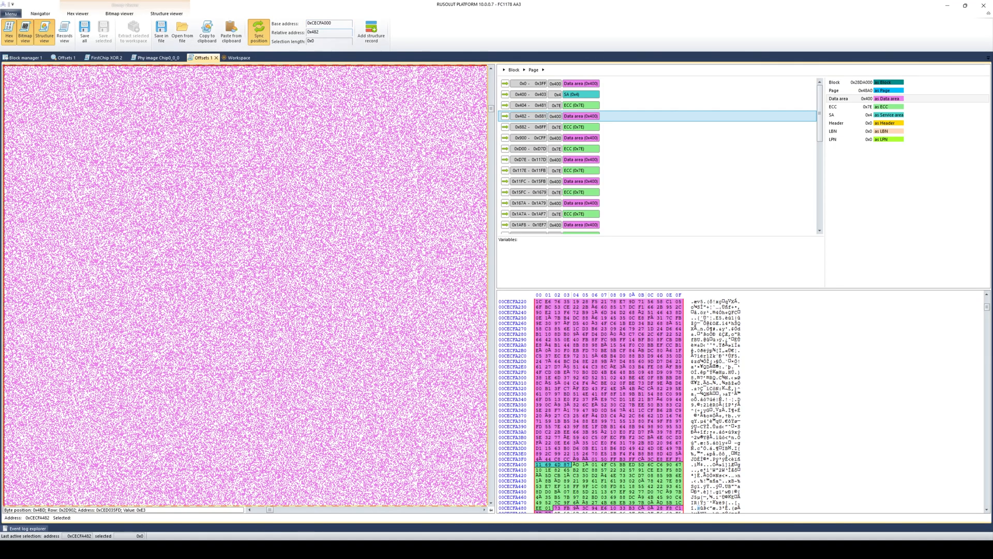
{"action": "double_click", "coordinate": [313, 32]}
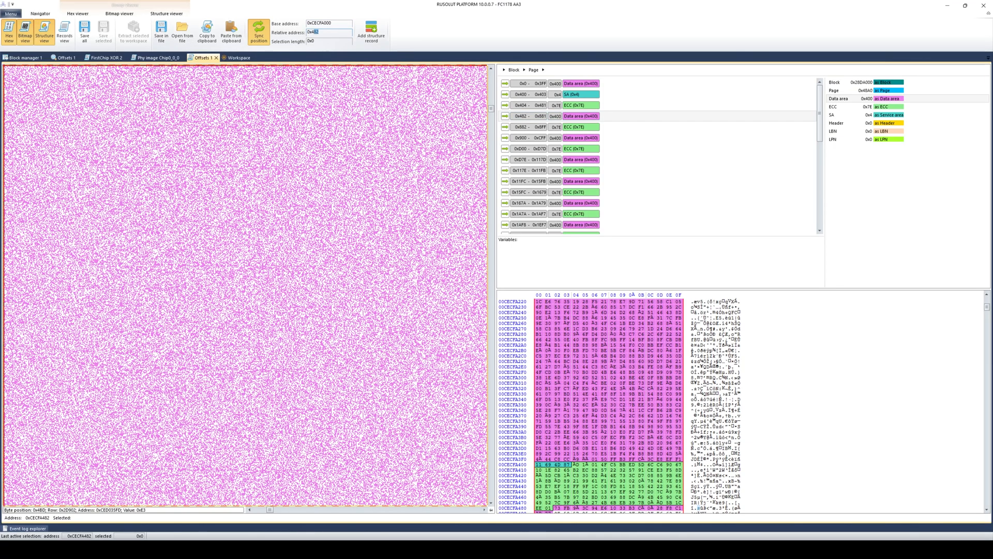
{"action": "left_click", "coordinate": [314, 33]}
- Switch to Calculator and subtract 400 from 482 in hexadecimal programmer mode
{"action": "left_click", "coordinate": [513, 549]}
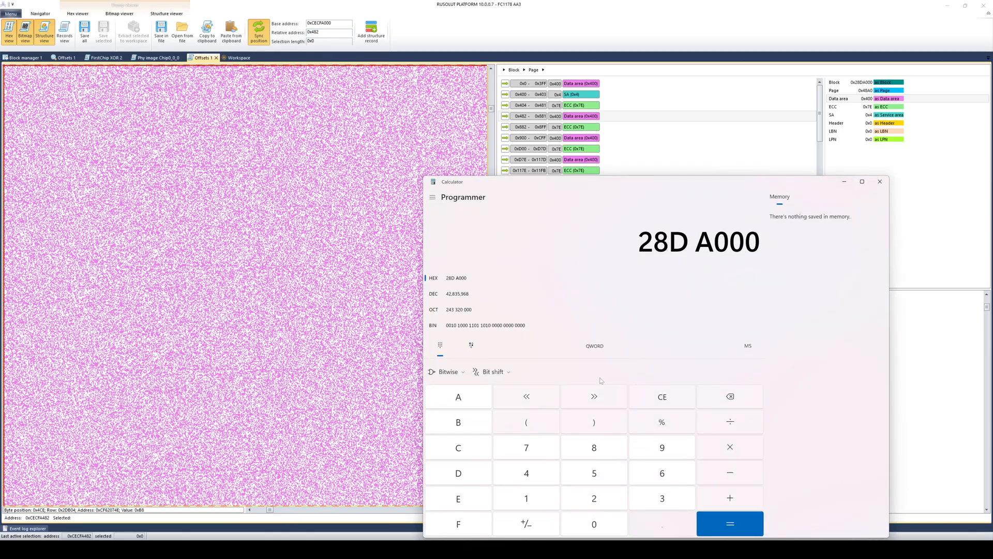
{"action": "left_click", "coordinate": [673, 403]}
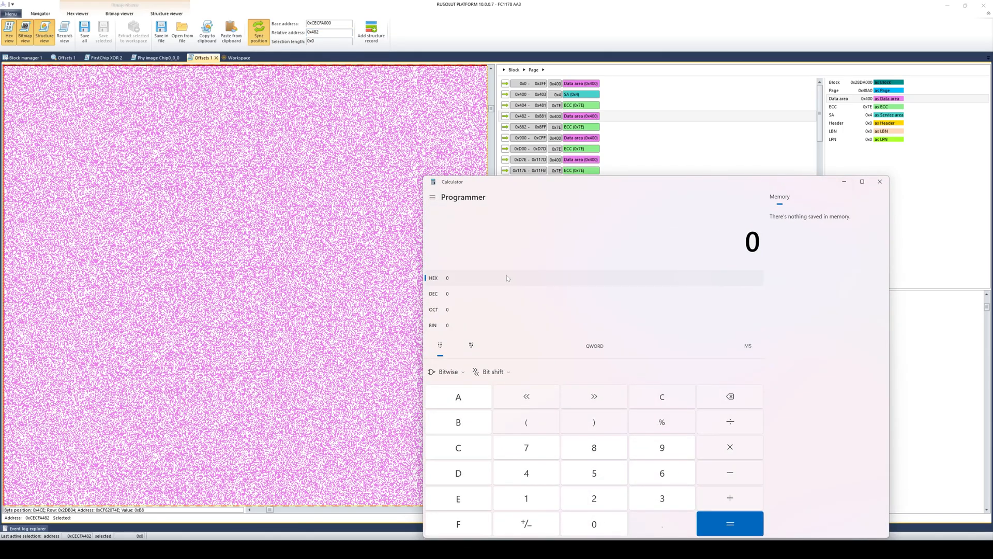
{"action": "key", "text": "8"}
{"action": "key", "text": "BackSpace"}
{"action": "type", "text": "482 - 4"}
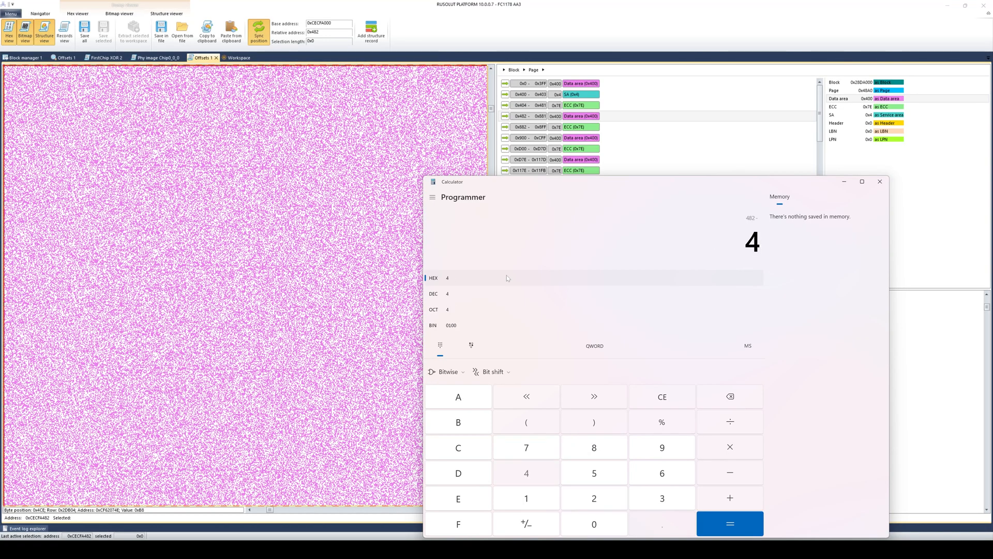
{"action": "type", "text": "00"}
{"action": "key", "text": "Return"}
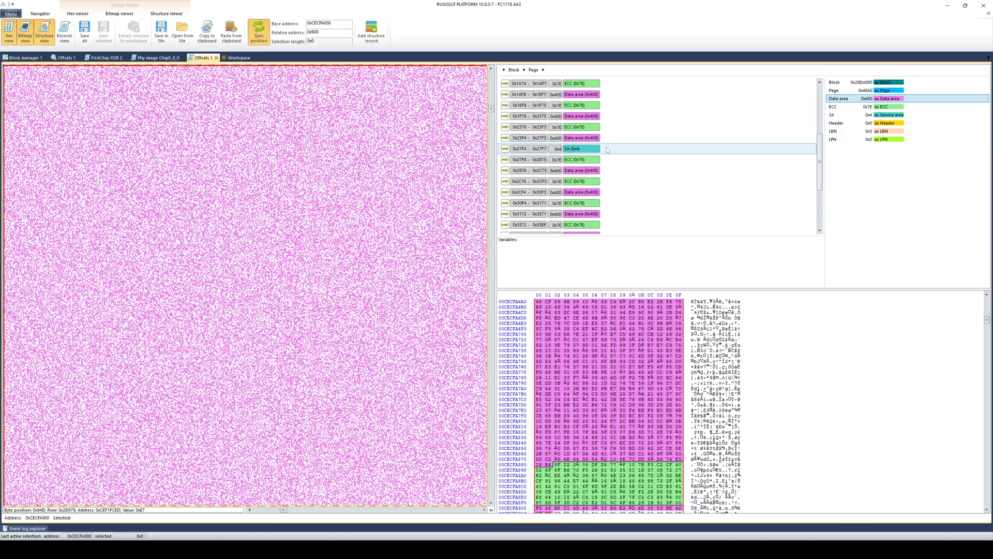
- Inspect the second service area record, at 0x27F4 in the page structure, and its individual bytes in the bitmap and hex views
{"action": "left_click", "coordinate": [608, 149]}
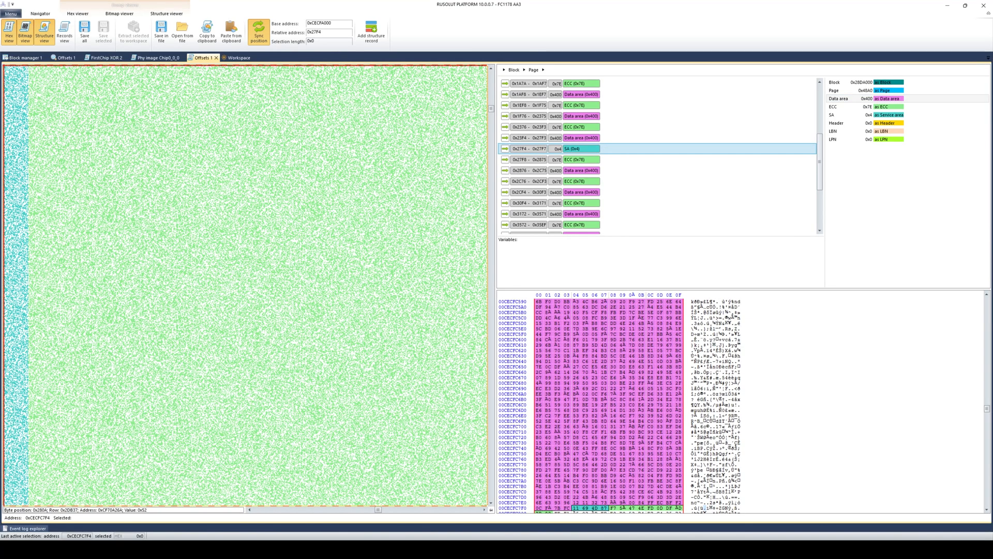
{"action": "left_click", "coordinate": [249, 510]}
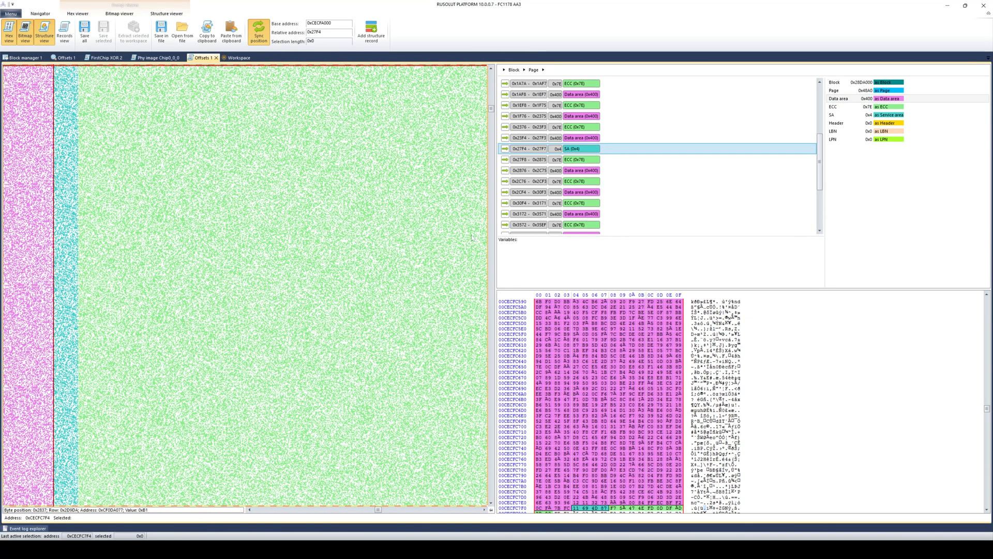
{"action": "scroll", "coordinate": [621, 160], "scroll_direction": "down", "scroll_amount": 3}
{"action": "scroll", "coordinate": [616, 163], "scroll_direction": "up", "scroll_amount": 5}
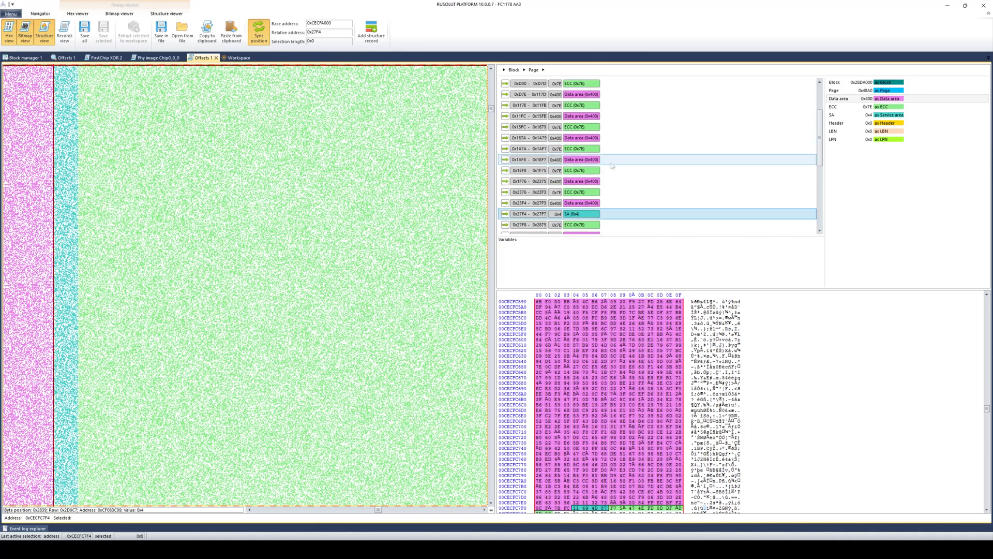
{"action": "left_click", "coordinate": [575, 508]}
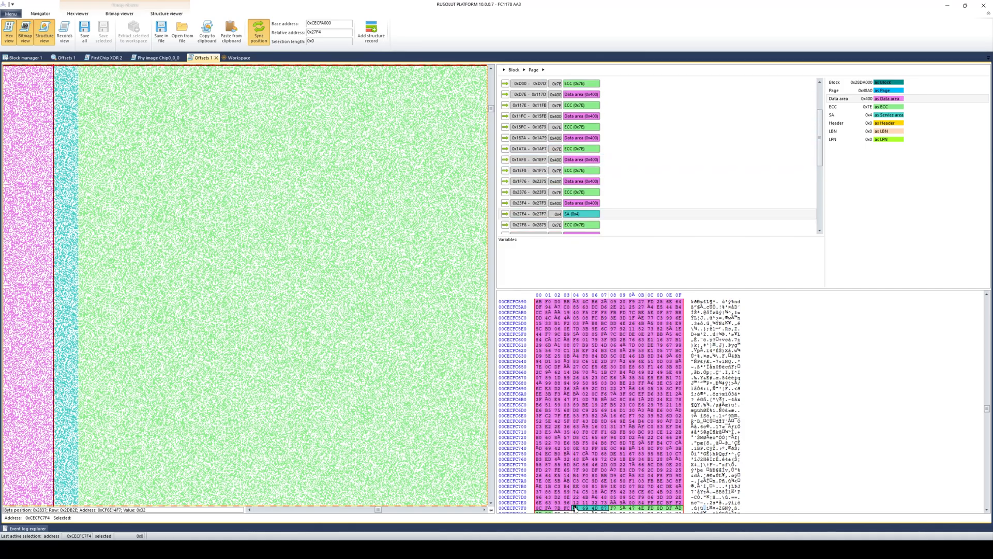
{"action": "scroll", "coordinate": [595, 478], "scroll_direction": "down", "scroll_amount": 1}
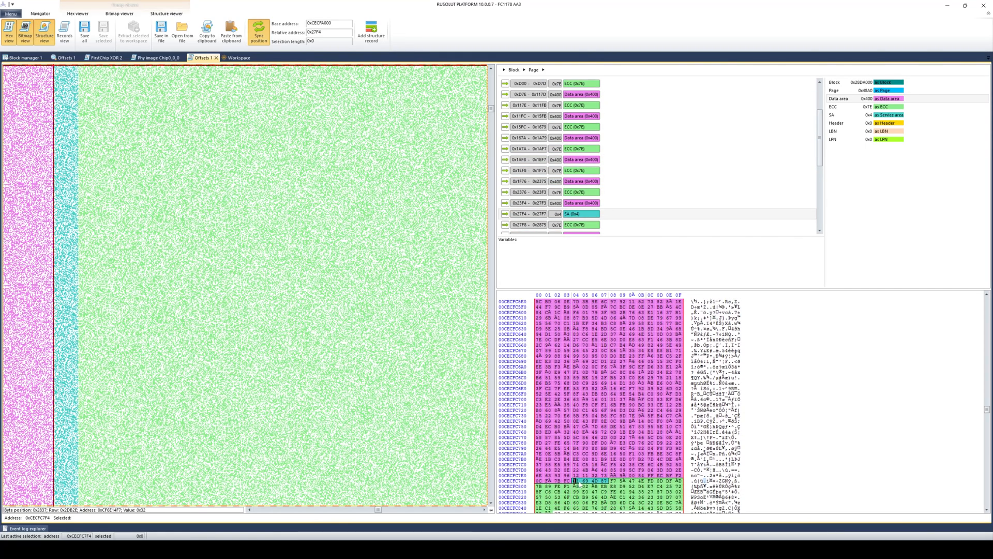
{"action": "left_click", "coordinate": [594, 482]}
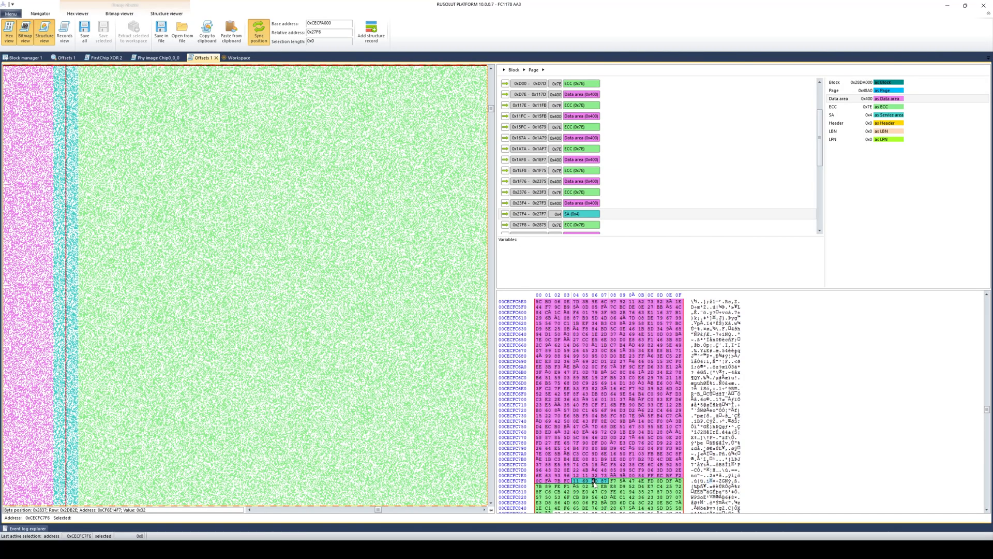
{"action": "left_click", "coordinate": [604, 482]}
{"action": "scroll", "coordinate": [593, 119], "scroll_direction": "up", "scroll_amount": 2}
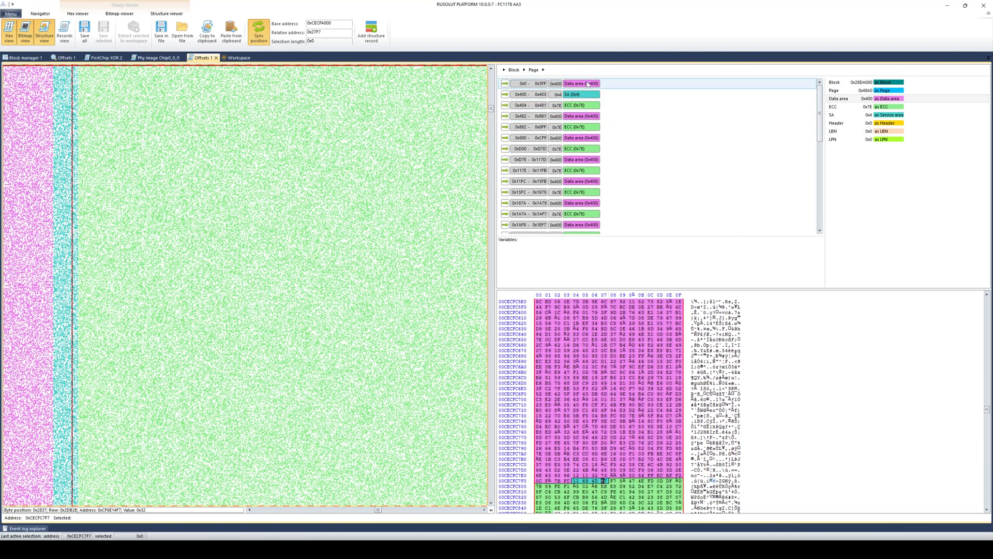
- Inspect the service area record at 0x400 and the undefined record at the page end, selecting its FF bytes in the hex view
{"action": "left_click", "coordinate": [593, 98]}
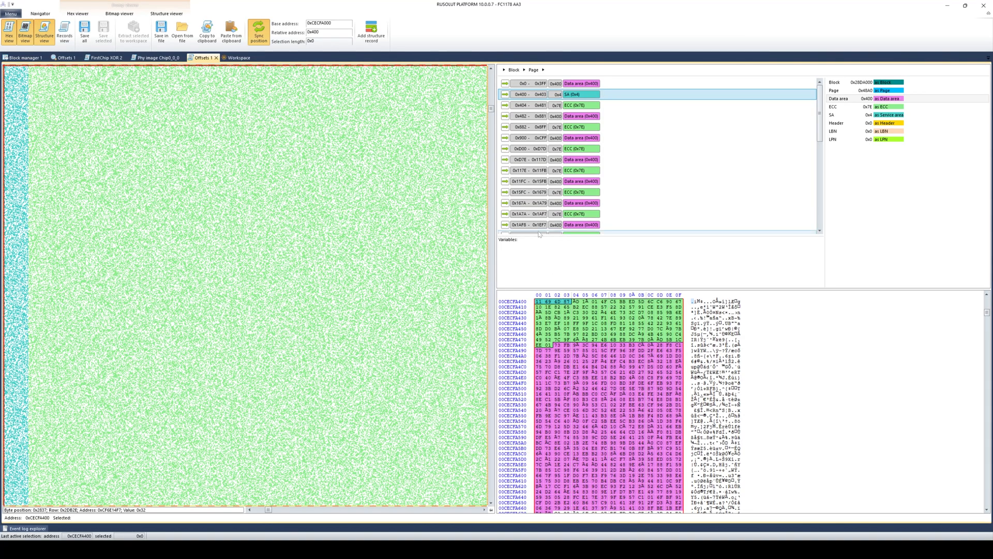
{"action": "scroll", "coordinate": [583, 113], "scroll_direction": "down", "scroll_amount": 7}
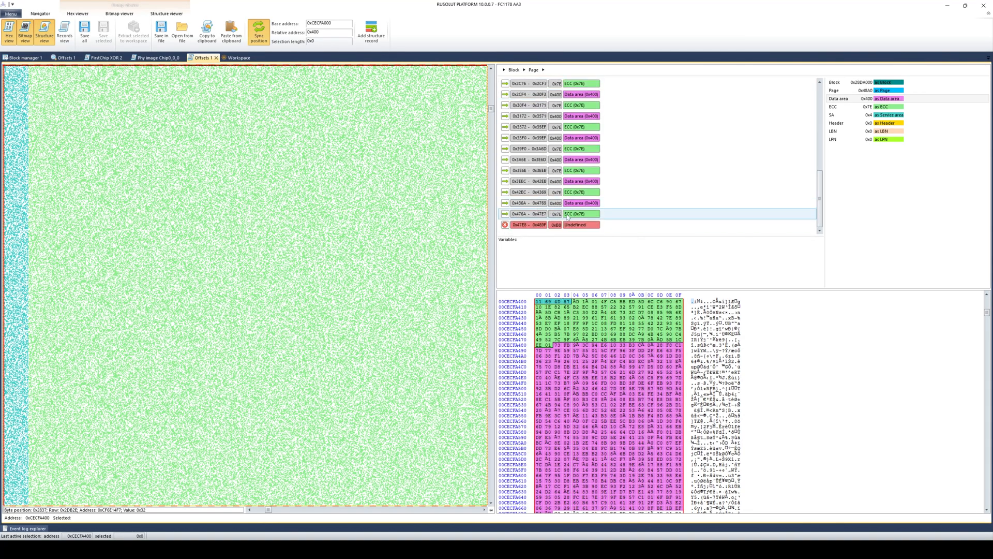
{"action": "left_click", "coordinate": [571, 226]}
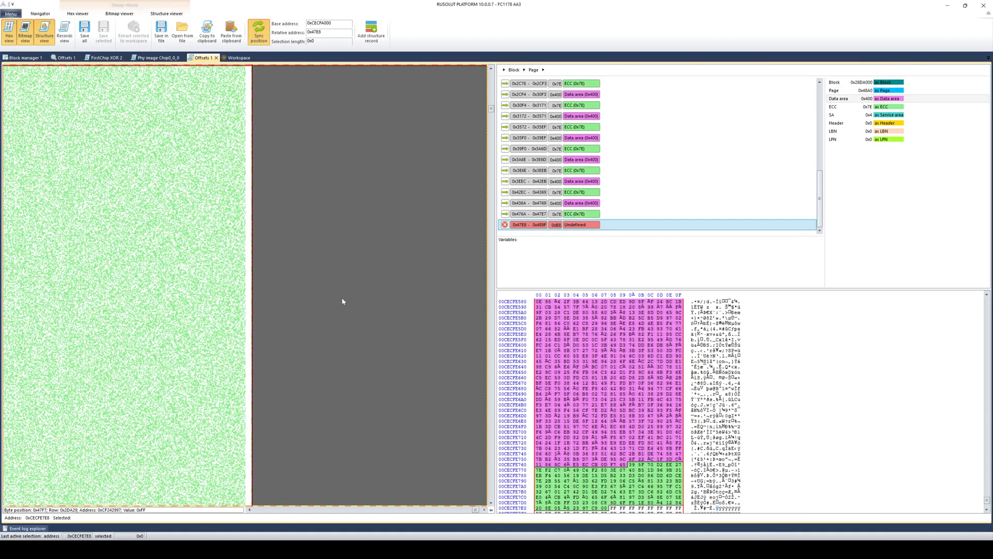
{"action": "left_click_drag", "start_coordinate": [615, 509], "coordinate": [673, 511]}
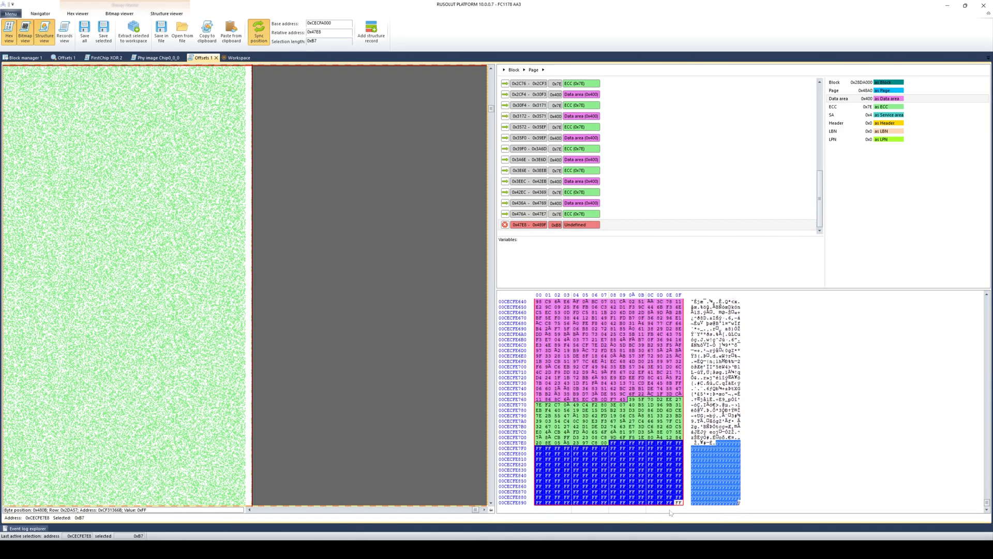
- Return to the workspace, bring up the 01_01.dump program window beside the elements and open its layout selection
{"action": "left_click", "coordinate": [217, 58]}
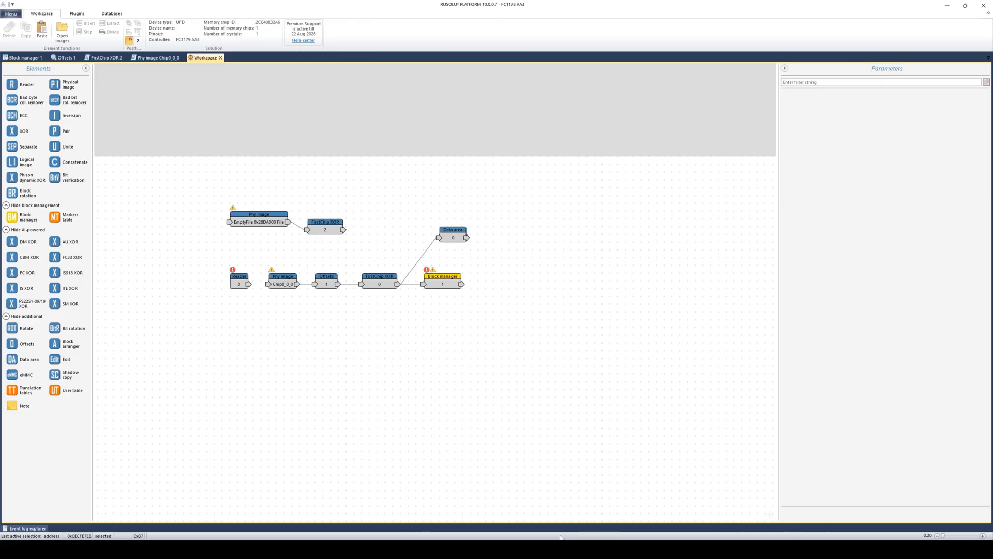
{"action": "mouse_move", "coordinate": [540, 549]}
{"action": "left_click", "coordinate": [611, 507]}
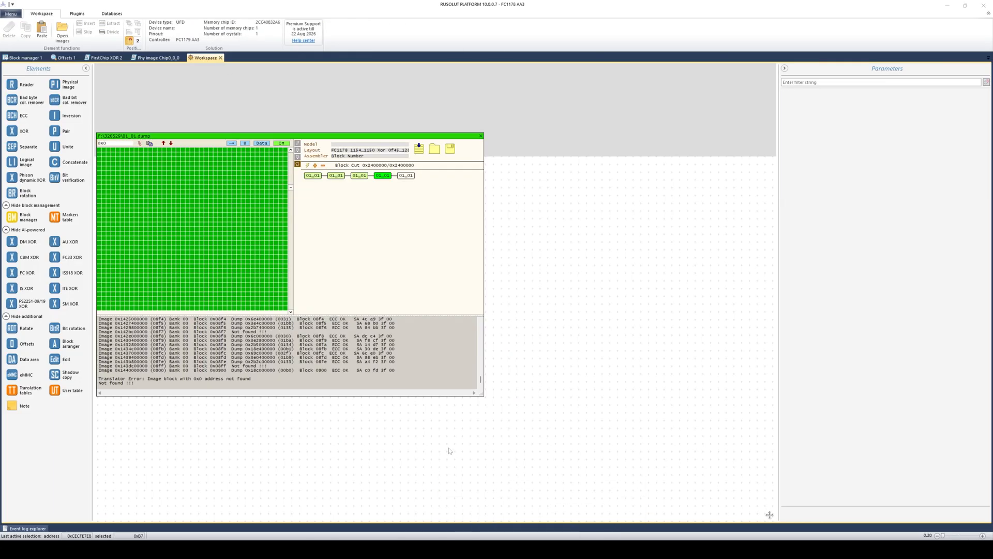
{"action": "left_click_drag", "start_coordinate": [289, 135], "coordinate": [540, 171]}
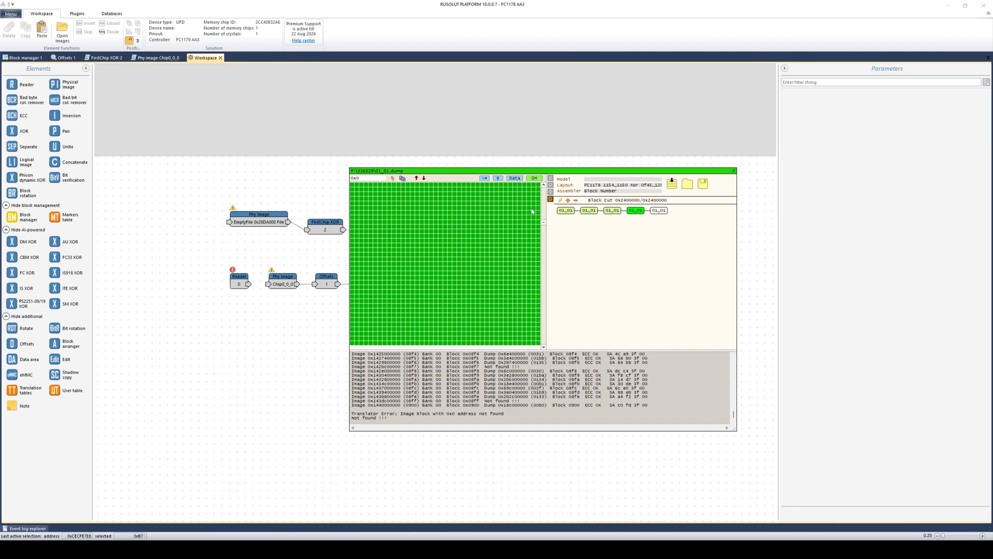
{"action": "left_click", "coordinate": [516, 218]}
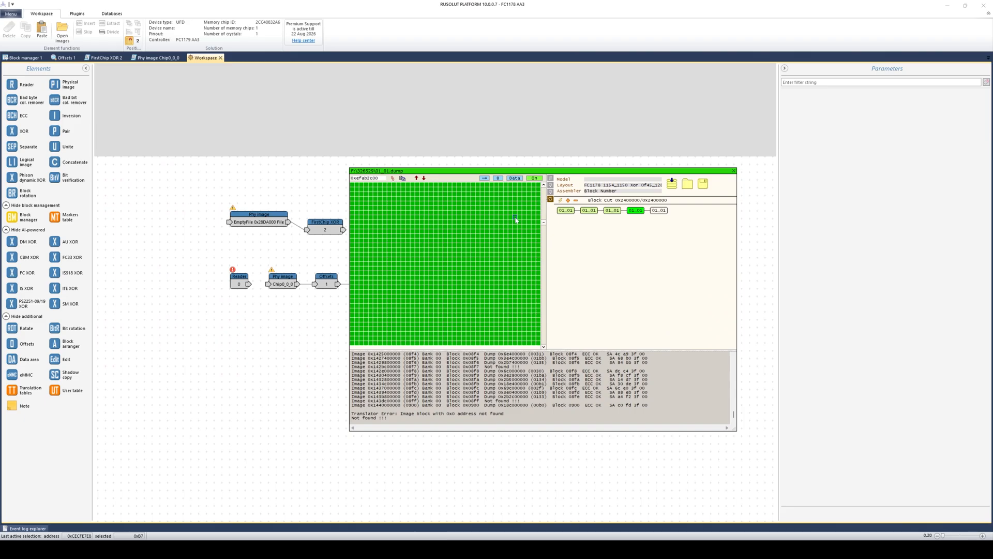
{"action": "left_click", "coordinate": [640, 186]}
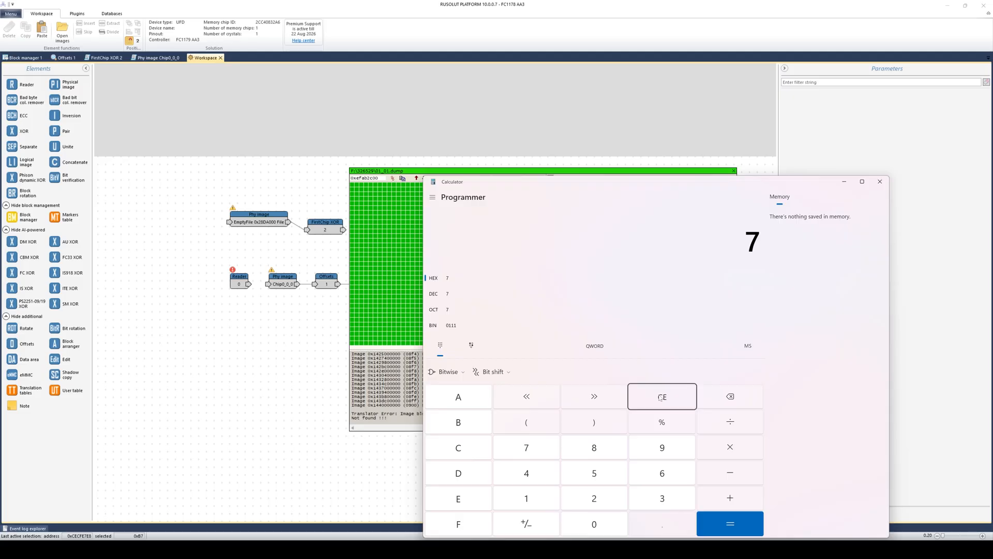
- Switch to Calculator, add hexadecimal 7E, 4 and 400, and convert the sum to decimal
{"action": "type", "text": "E + 4 + 400"}
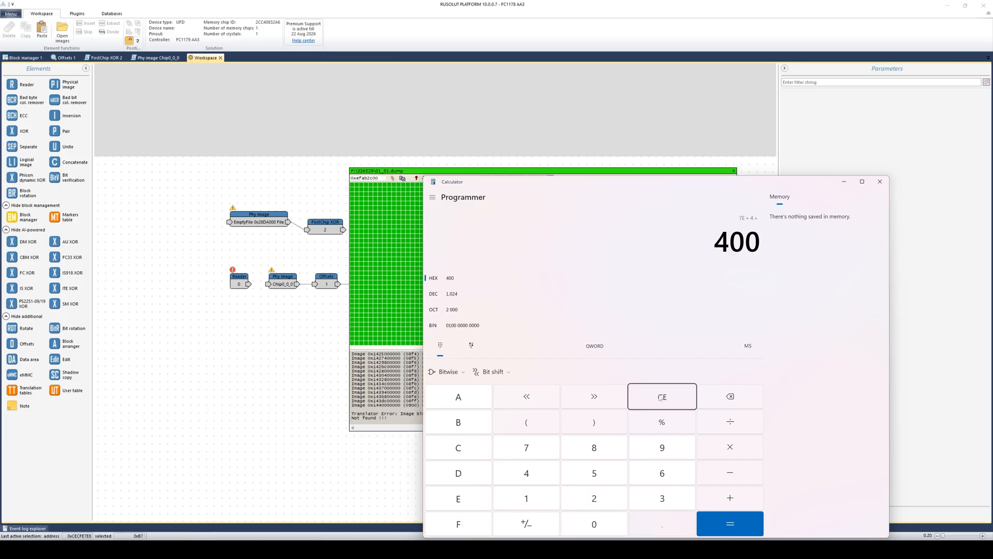
{"action": "key", "text": "Return"}
{"action": "left_click", "coordinate": [452, 299]}
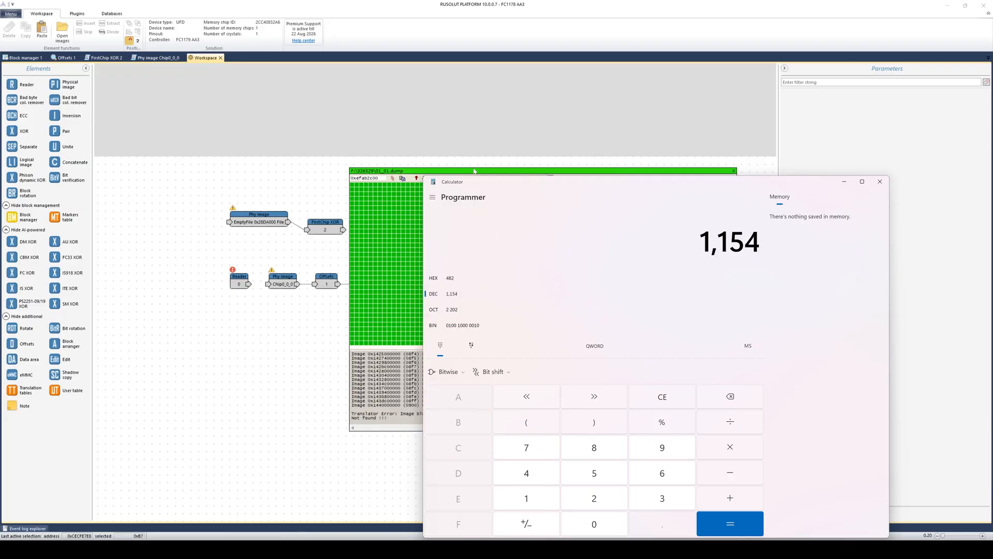
- Filter the layout list by 1154, go through the FC1178 XOR variants and apply the plain FC1178 1154_1150 layout
{"action": "left_click", "coordinate": [499, 171]}
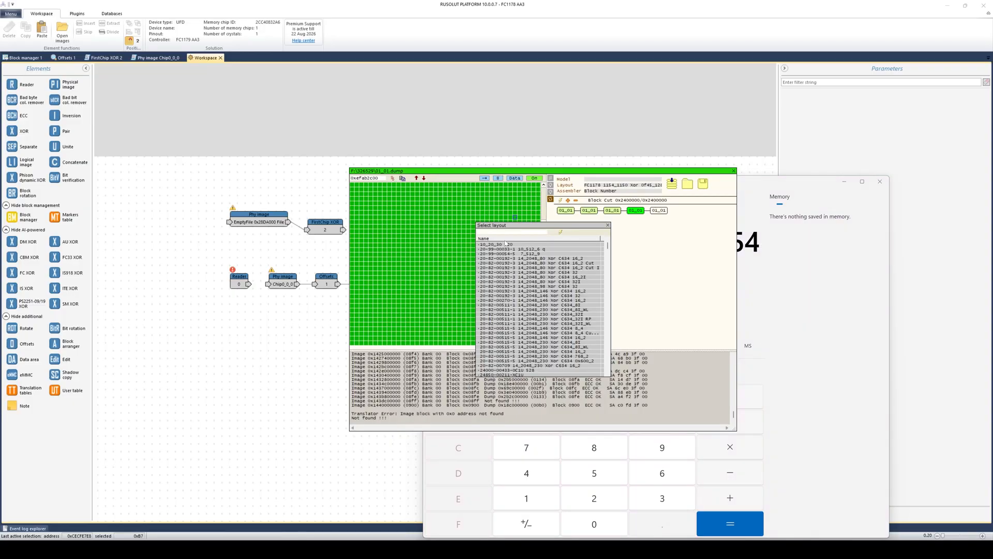
{"action": "type", "text": "1154"}
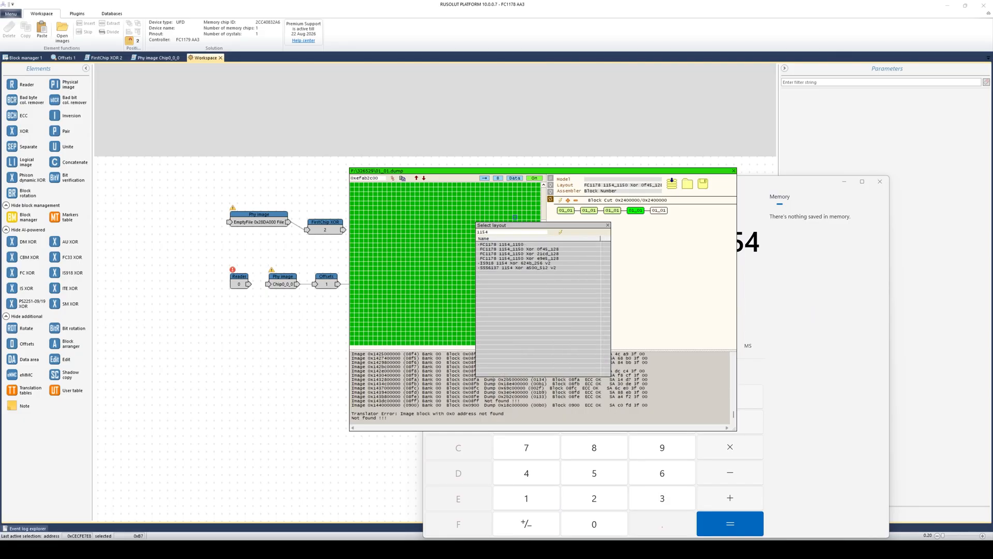
{"action": "left_click", "coordinate": [517, 245]}
{"action": "left_click", "coordinate": [518, 249]}
{"action": "left_click", "coordinate": [527, 254]}
{"action": "left_click", "coordinate": [529, 258]}
{"action": "left_click", "coordinate": [513, 249]}
{"action": "left_click", "coordinate": [519, 254]}
{"action": "left_click", "coordinate": [526, 258]}
{"action": "left_click", "coordinate": [526, 250]}
{"action": "left_click", "coordinate": [526, 254]}
{"action": "left_click", "coordinate": [528, 258]}
{"action": "left_click", "coordinate": [502, 245]}
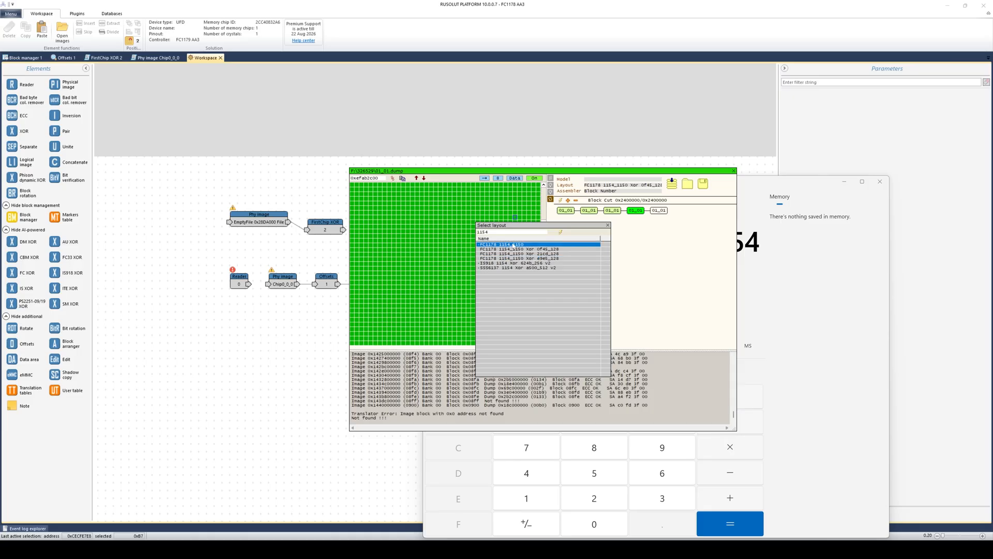
{"action": "double_click", "coordinate": [517, 245]}
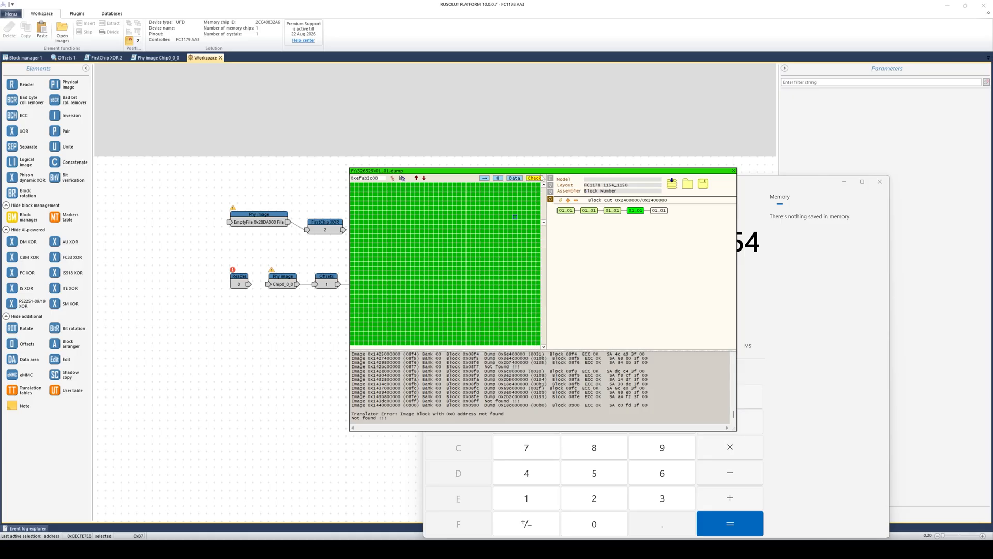
- Start ECC Fix for the dump and decline fixing ECC errors in all dumps
{"action": "left_click", "coordinate": [561, 201]}
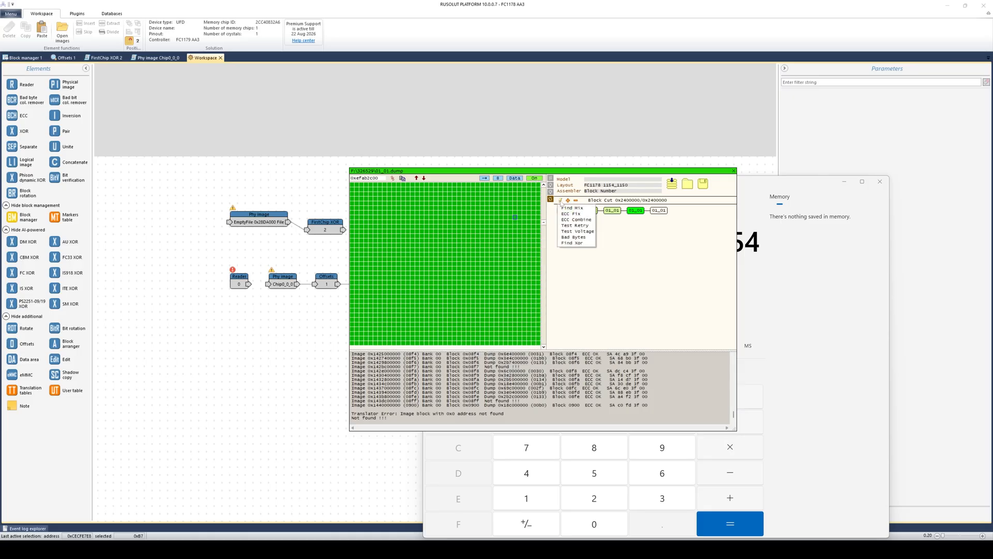
{"action": "left_click", "coordinate": [567, 216]}
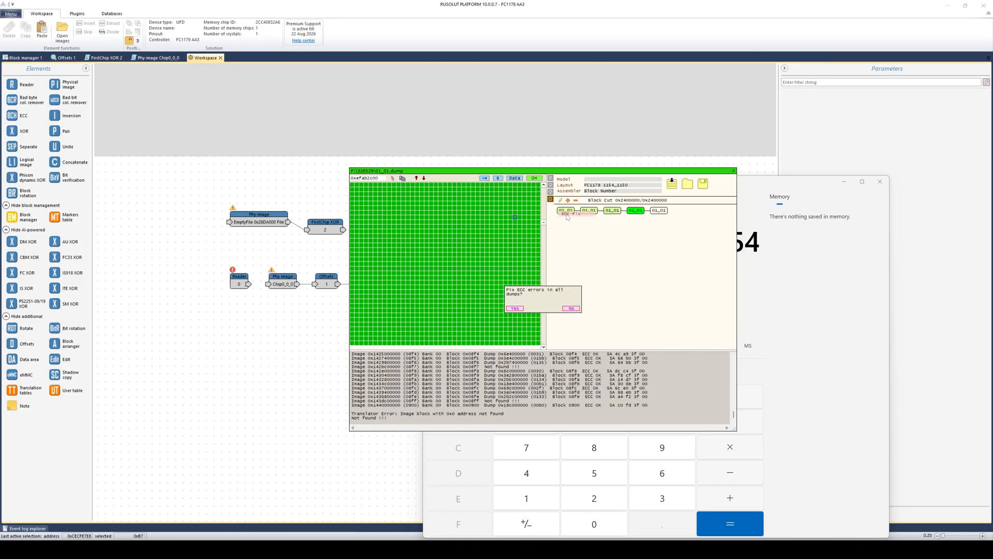
{"action": "left_click", "coordinate": [571, 308]}
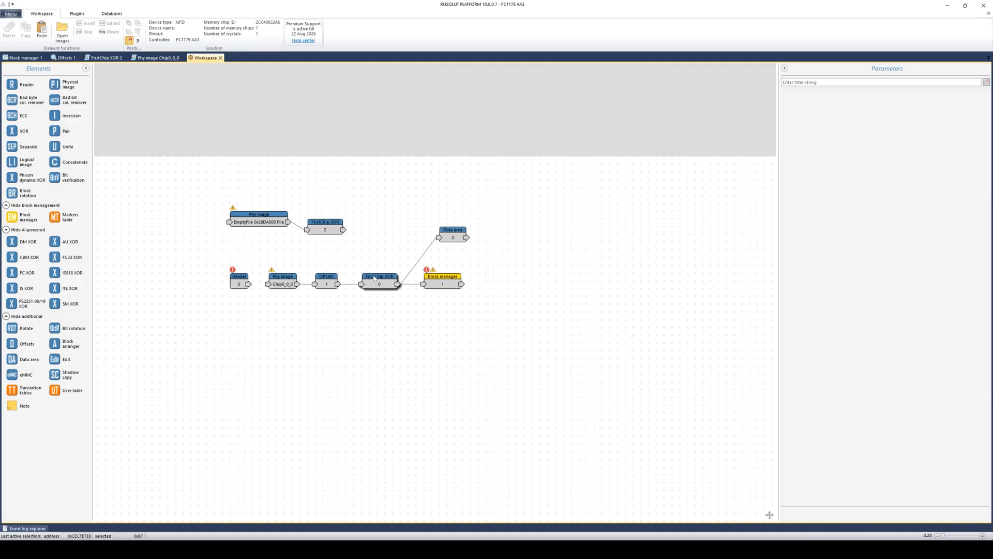
- Review the parameters of FirstChip XOR 0 and Phy image Chip0_0_0 in the Rusolut workspace, highlighting the XOR structure string
{"action": "left_click", "coordinate": [374, 277]}
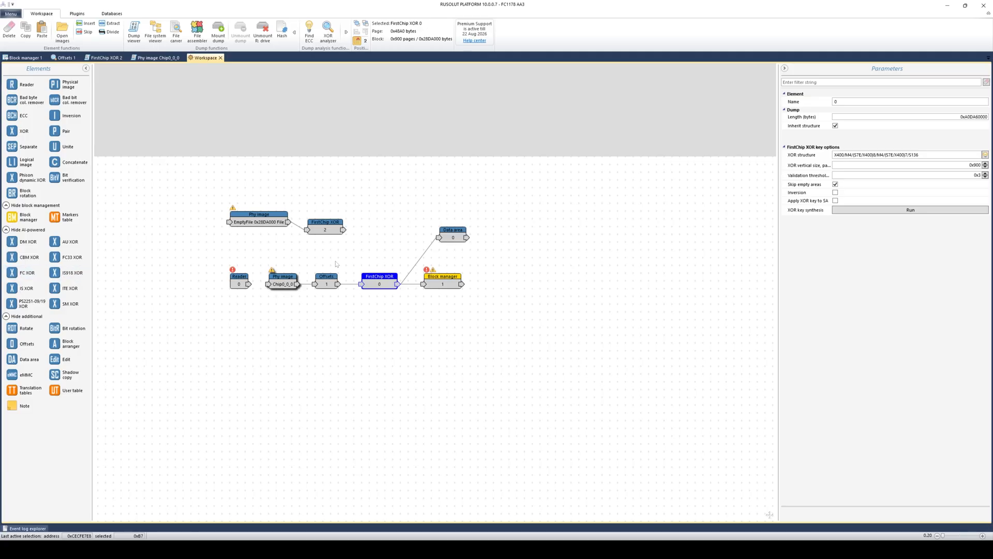
{"action": "left_click", "coordinate": [287, 299]}
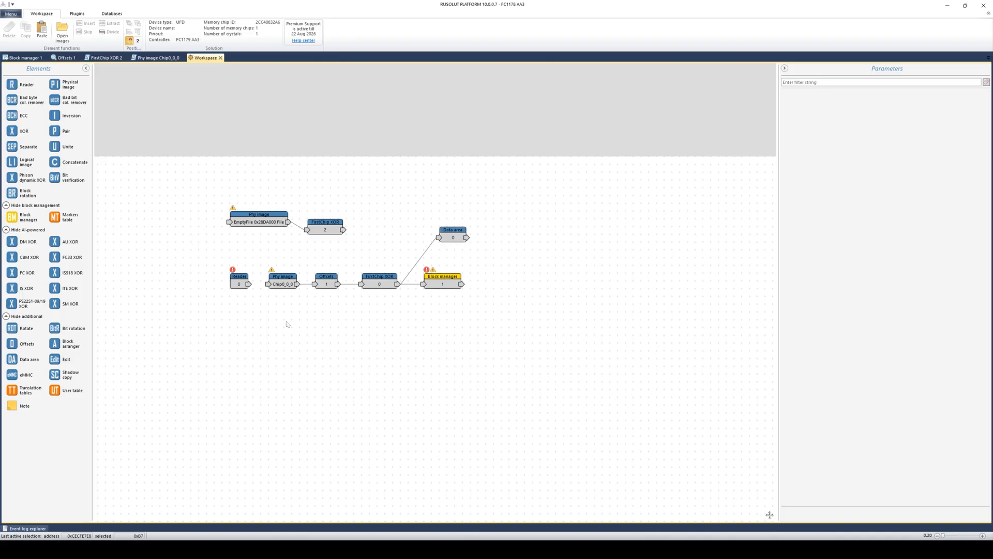
{"action": "left_click", "coordinate": [282, 286]}
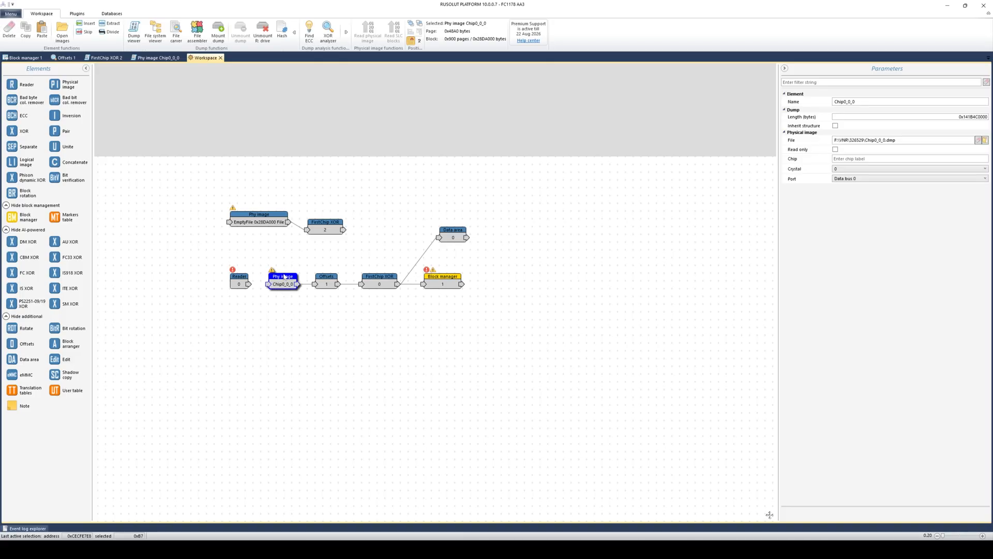
{"action": "left_click", "coordinate": [382, 280]}
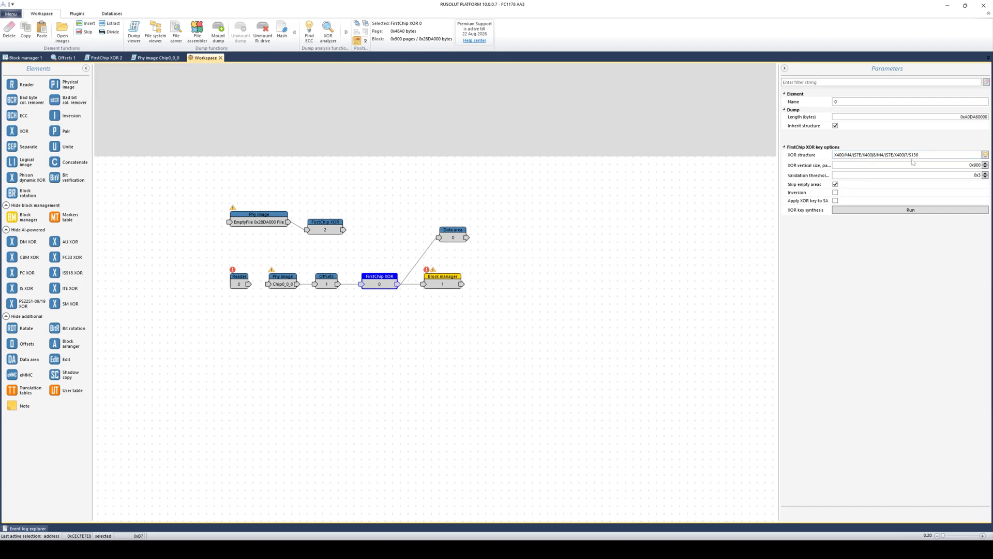
{"action": "left_click_drag", "start_coordinate": [927, 155], "coordinate": [812, 156]}
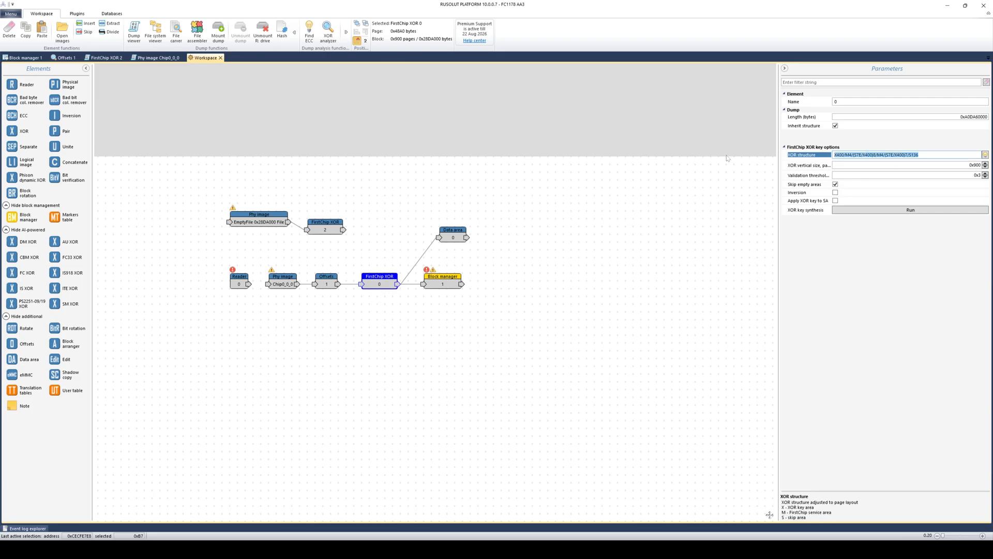
{"action": "left_click", "coordinate": [518, 294]}
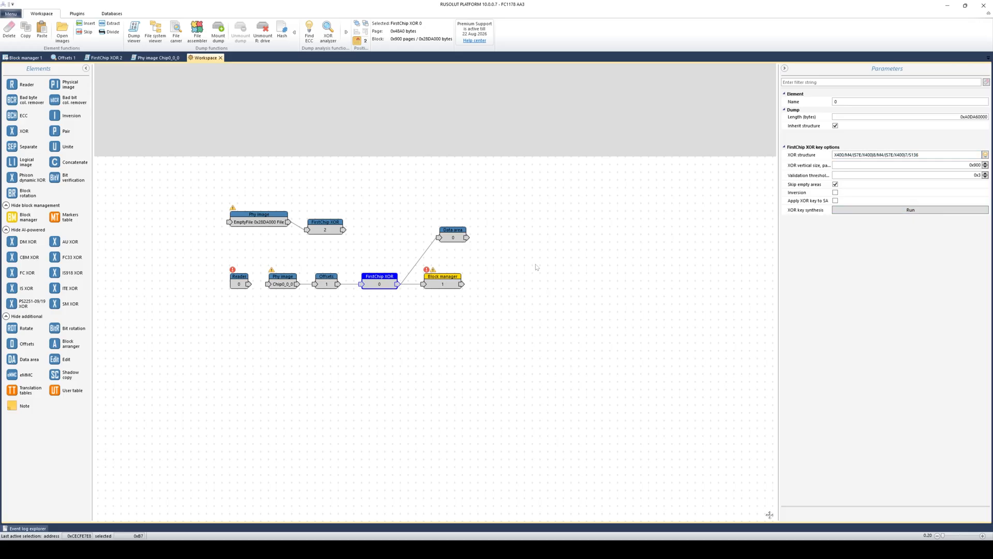
- Align the FirstChip XOR 2 element with the EmptyFile Phy image and review the parameters of both elements
{"action": "left_click", "coordinate": [365, 224]}
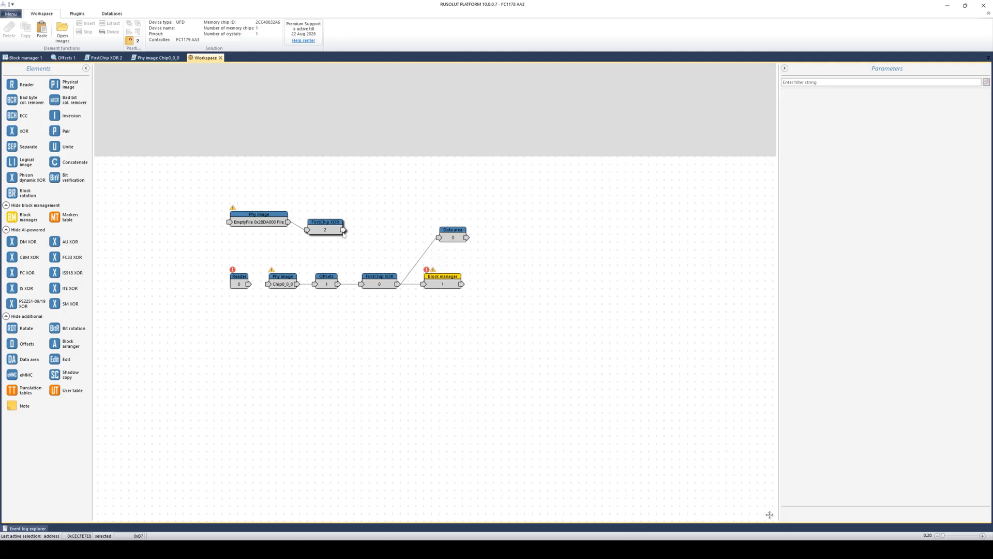
{"action": "left_click", "coordinate": [319, 215]}
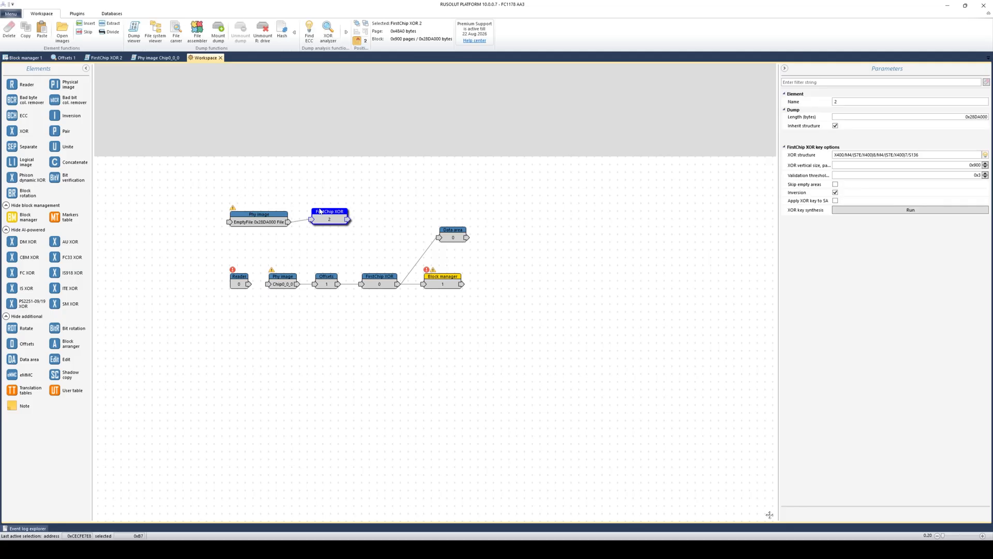
{"action": "left_click", "coordinate": [257, 223]}
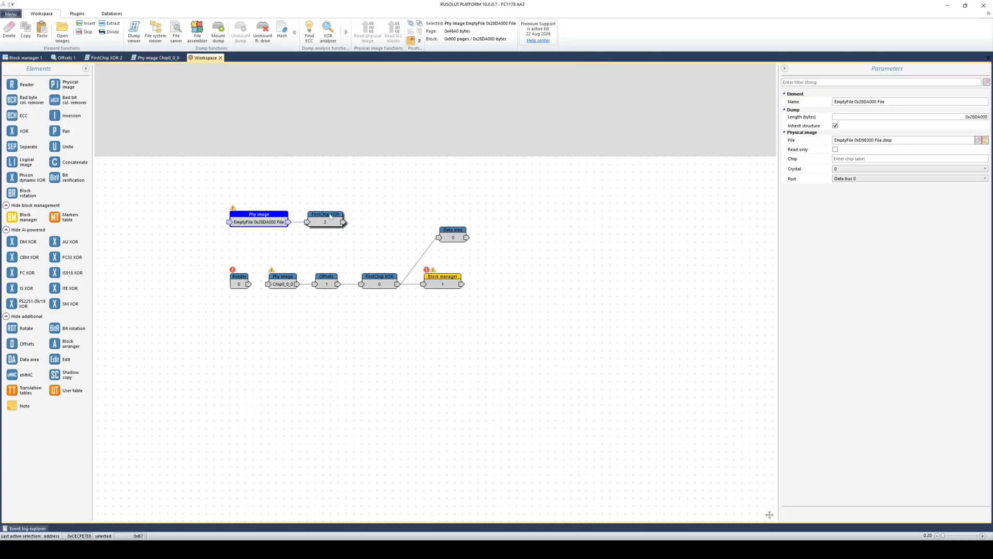
{"action": "left_click", "coordinate": [330, 216]}
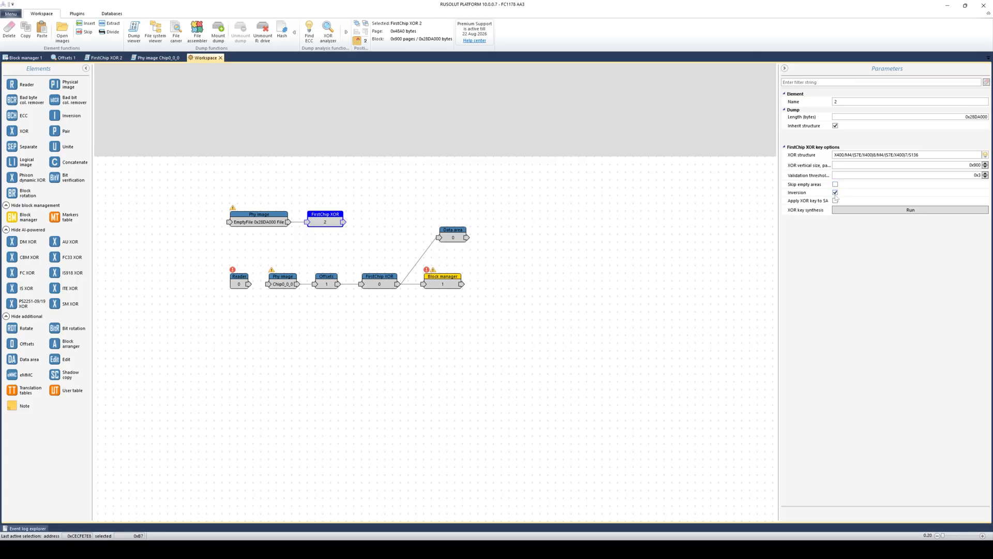
- Open the FirstChip XOR 2 dump and compare its starting bytes with the block signatures in the XOR analyzer for Offsets 1
{"action": "double_click", "coordinate": [337, 218]}
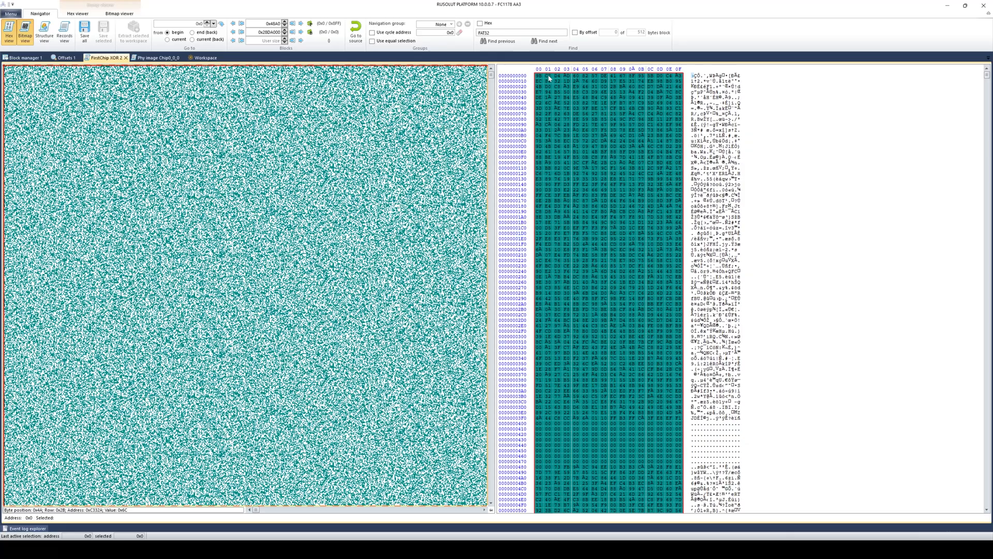
{"action": "left_click", "coordinate": [206, 58]}
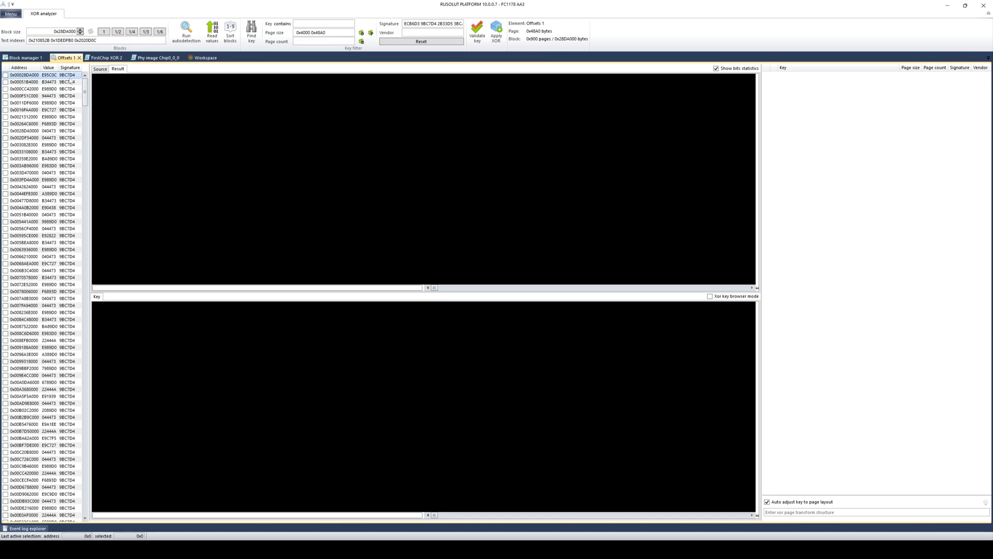
{"action": "scroll", "coordinate": [75, 167], "scroll_direction": "down", "scroll_amount": 20}
{"action": "scroll", "coordinate": [74, 166], "scroll_direction": "down", "scroll_amount": 20}
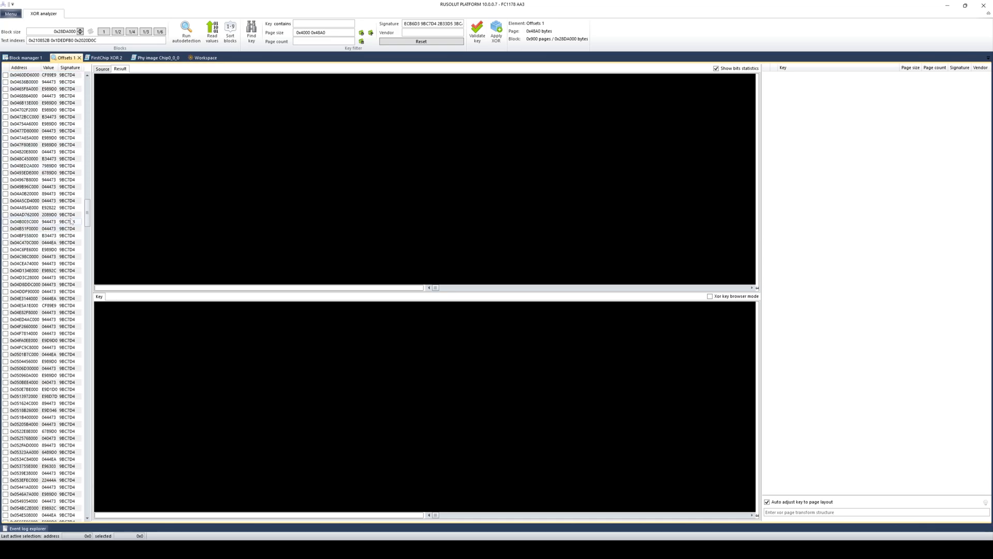
{"action": "left_click", "coordinate": [111, 61]}
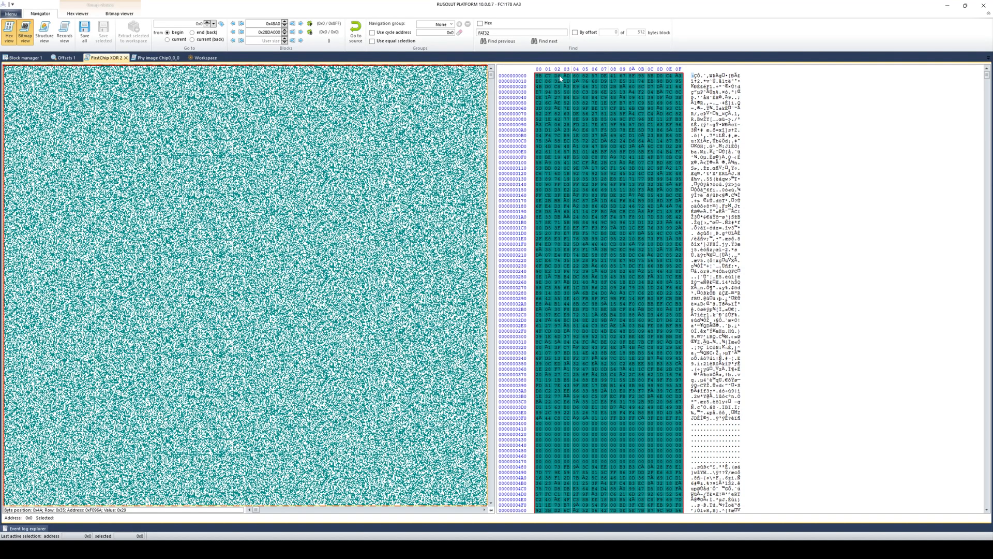
- Return to the workspace and check the XOR key options of the FirstChip XOR 0 element
{"action": "left_click", "coordinate": [205, 57]}
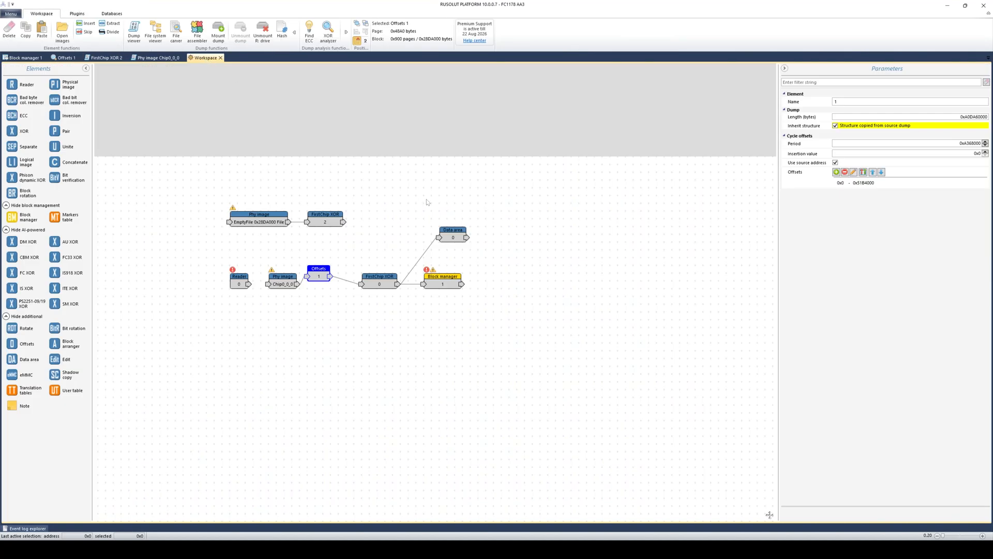
{"action": "left_click", "coordinate": [421, 201]}
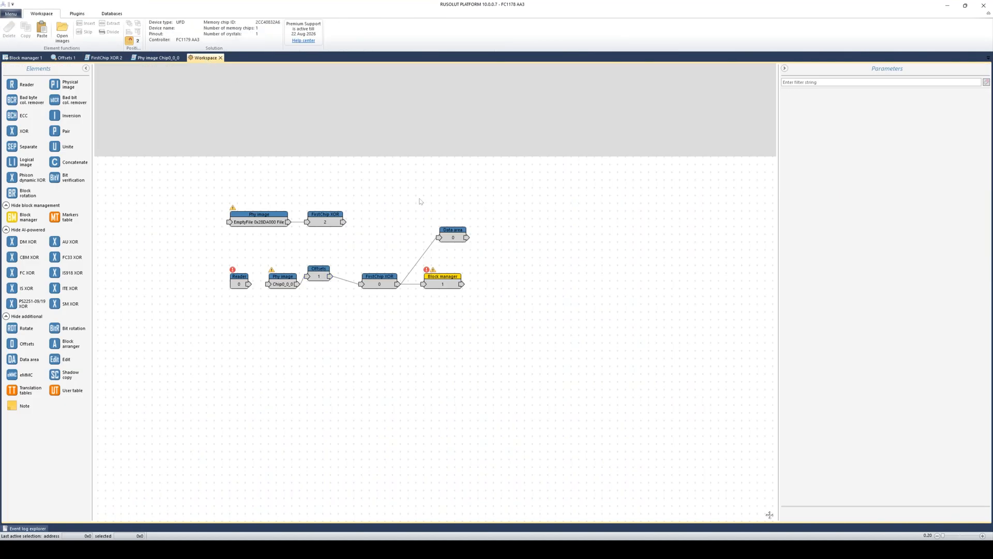
{"action": "left_click", "coordinate": [371, 280]}
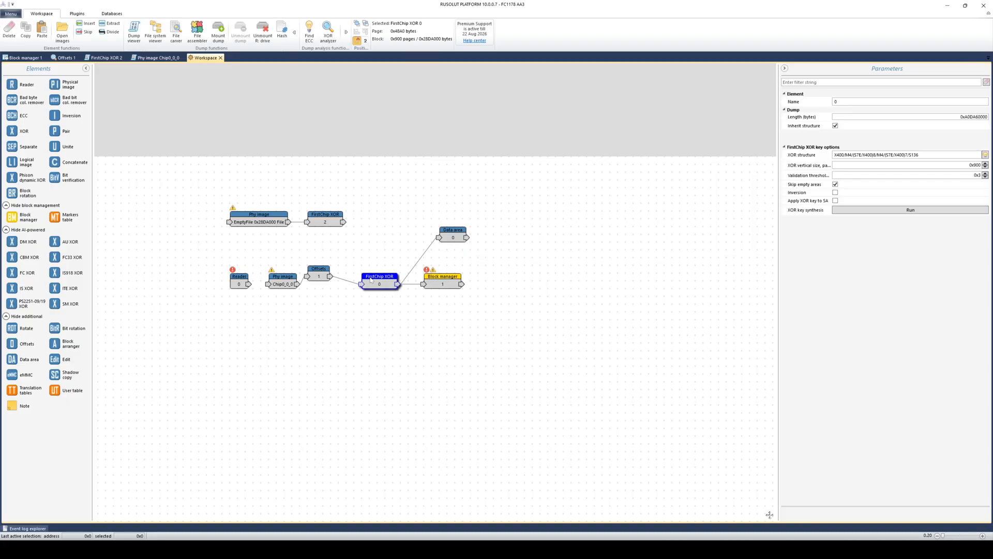
- Check Block manager 1 and the block signatures of Offsets 1 in the XOR analyzer, returning to the workspace
{"action": "left_click", "coordinate": [30, 58]}
{"action": "left_click", "coordinate": [65, 58]}
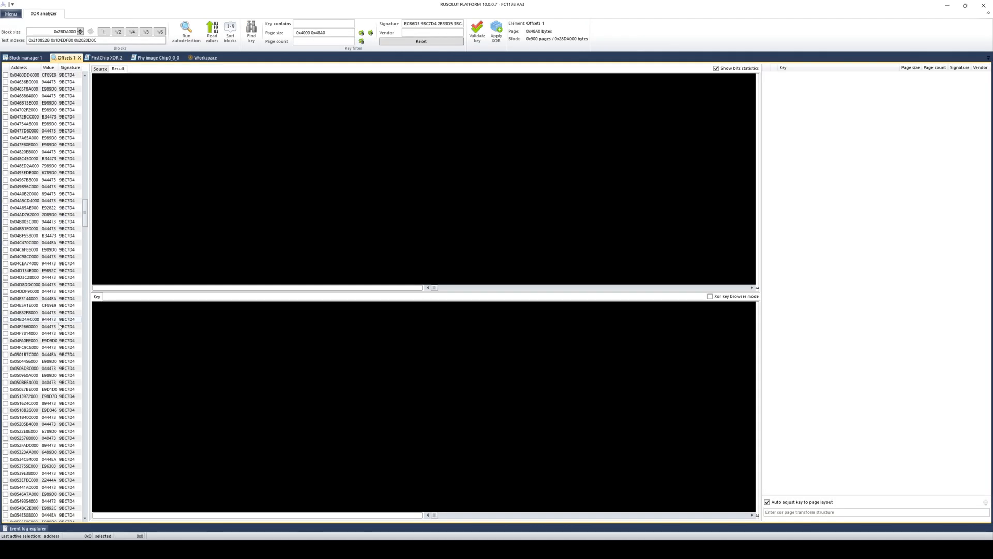
{"action": "left_click", "coordinate": [207, 58]}
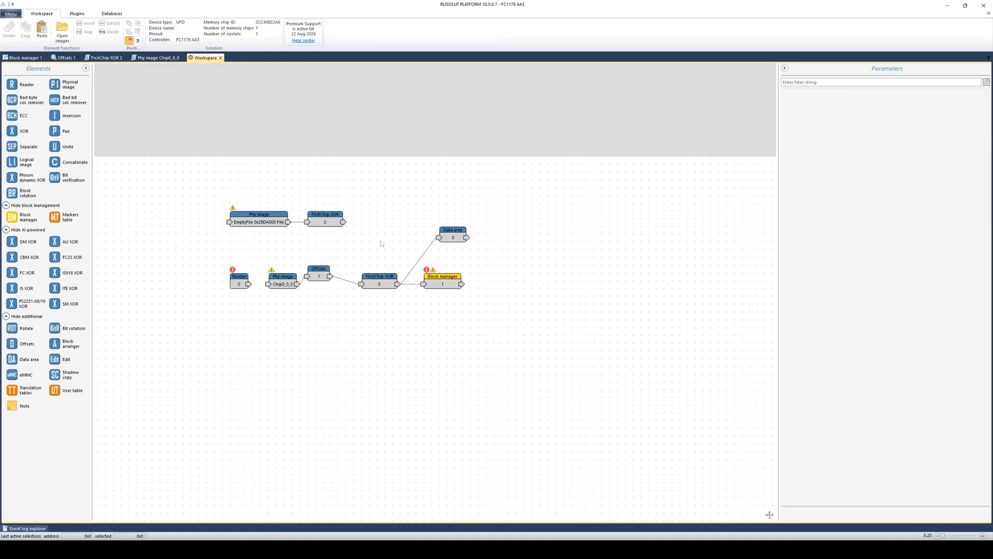
- Move the Data area 0 element directly above Block manager 1 and review its parameters alongside FirstChip XOR 0
{"action": "left_click_drag", "start_coordinate": [461, 234], "coordinate": [447, 235]}
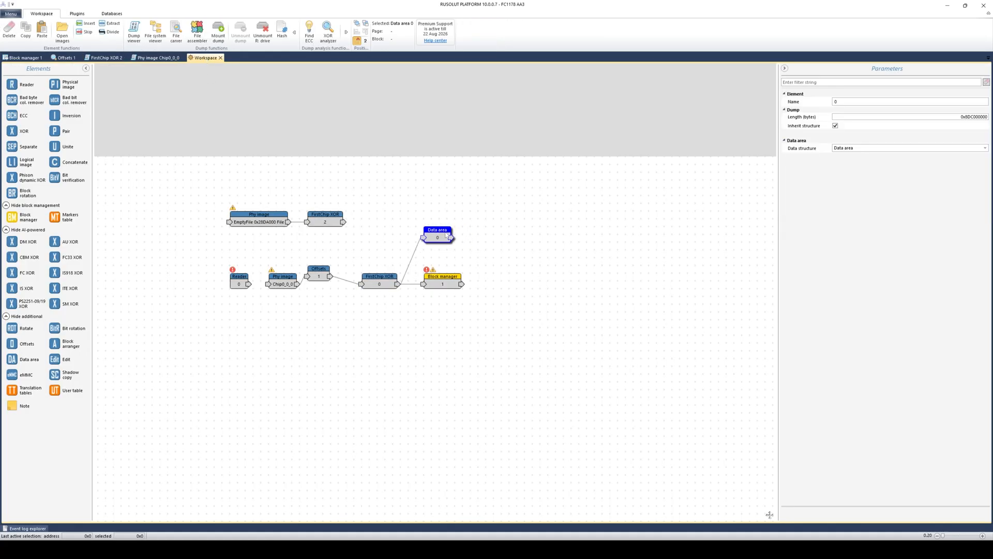
{"action": "left_click", "coordinate": [379, 280]}
{"action": "left_click", "coordinate": [442, 232]}
{"action": "left_click", "coordinate": [475, 213]}
{"action": "left_click", "coordinate": [435, 230]}
{"action": "left_click", "coordinate": [433, 218]}
- Choose Data area as the data structure of the Data area 0 element
{"action": "left_click", "coordinate": [434, 230]}
{"action": "left_click", "coordinate": [985, 148]}
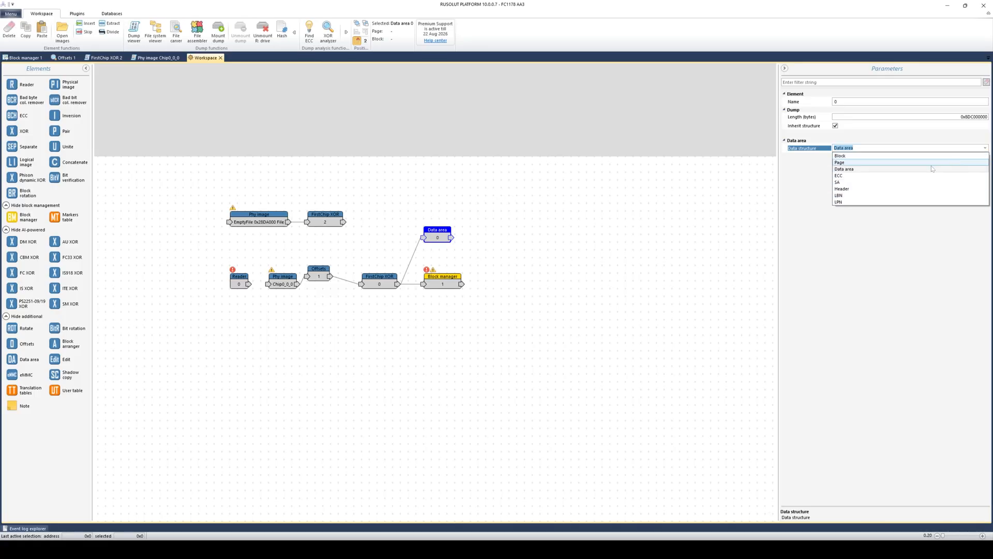
{"action": "left_click", "coordinate": [853, 170]}
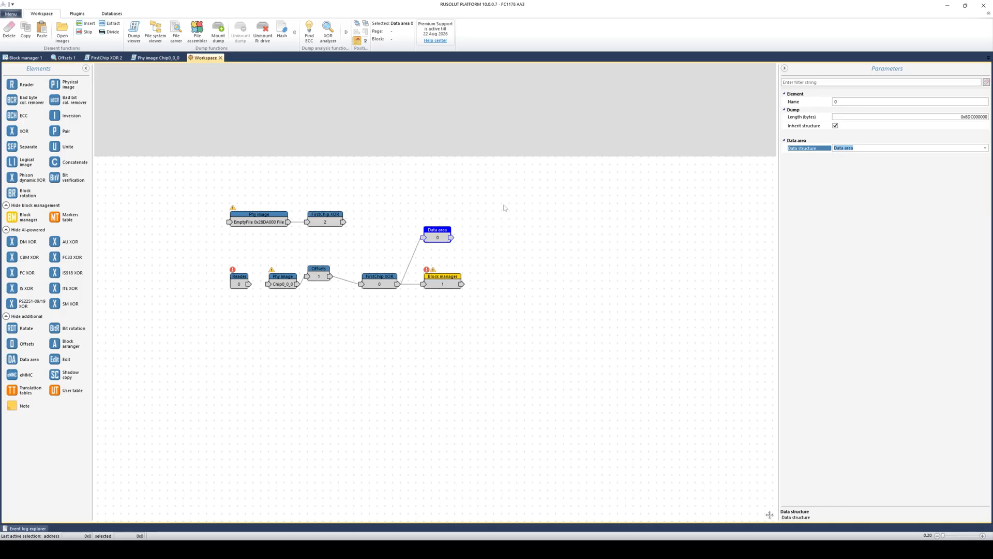
{"action": "left_click", "coordinate": [509, 232]}
- Open the Data area 0 dump and inspect the dialog for saving it as a dump file, closing both without saving
{"action": "double_click", "coordinate": [447, 231]}
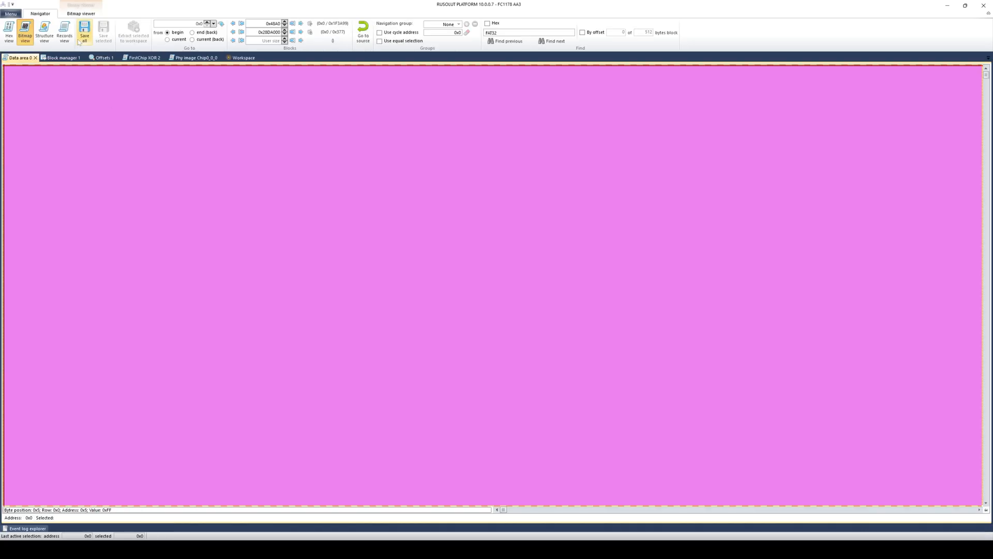
{"action": "left_click", "coordinate": [87, 31]}
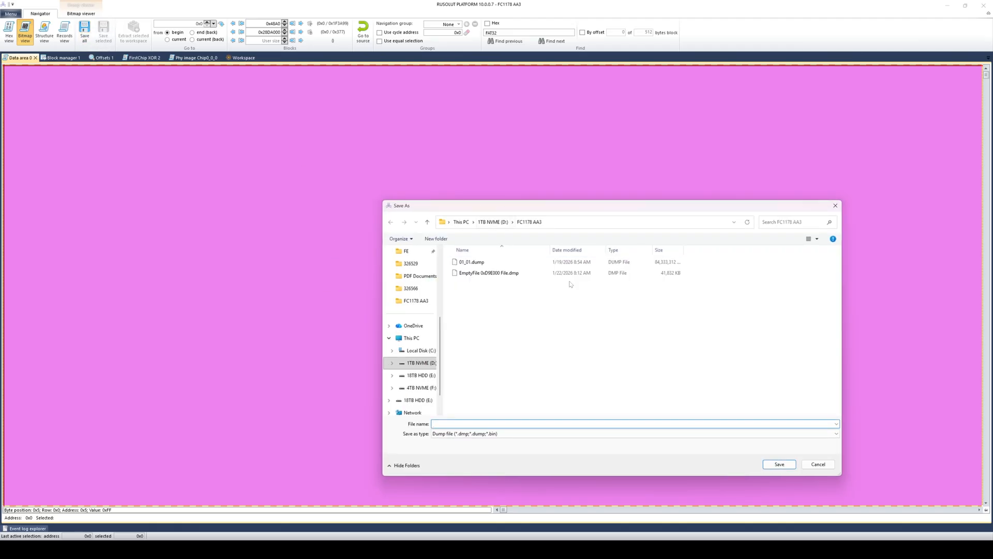
{"action": "left_click", "coordinate": [812, 462]}
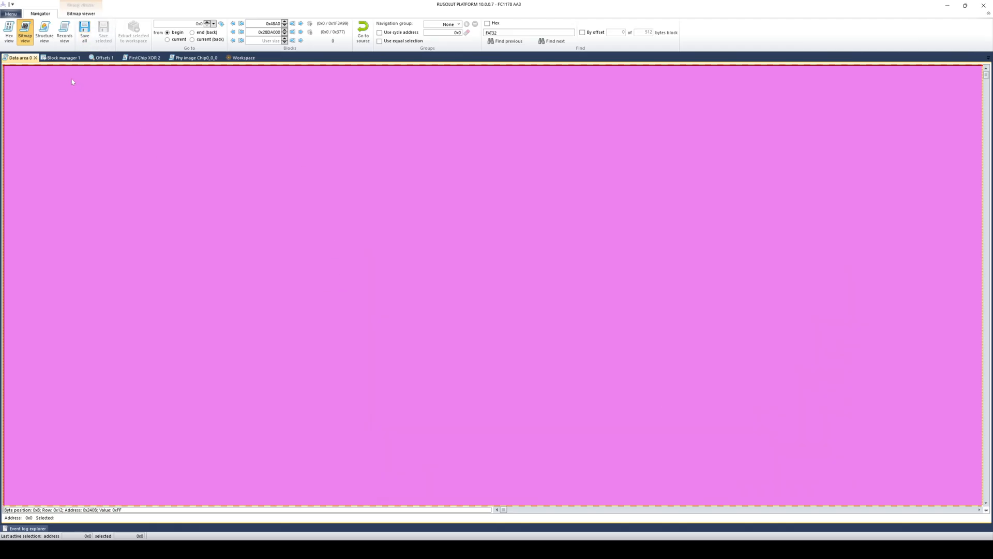
{"action": "left_click", "coordinate": [36, 57]}
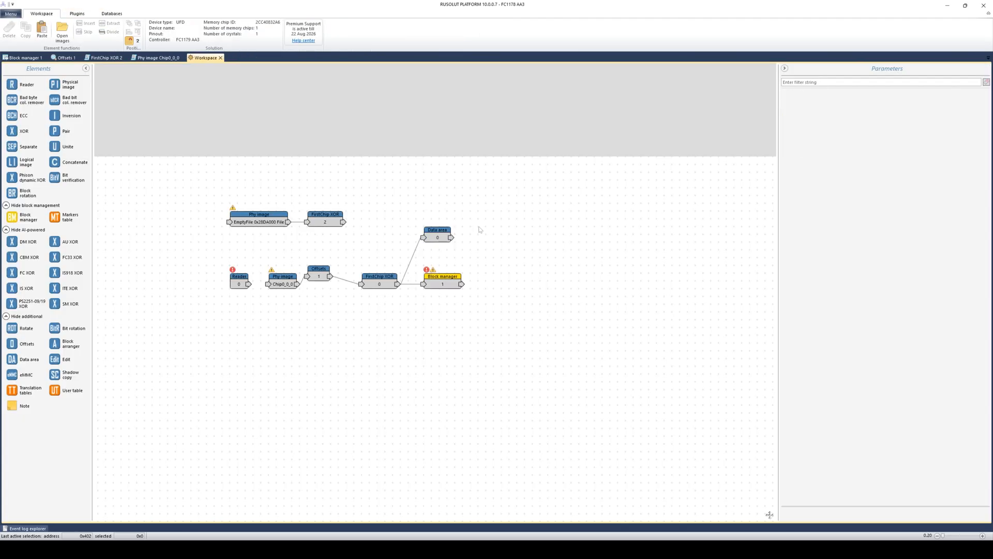
- Review the dump and physical image parameters of the EmptyFile Phy image element, including its assigned file
{"action": "left_click", "coordinate": [264, 218]}
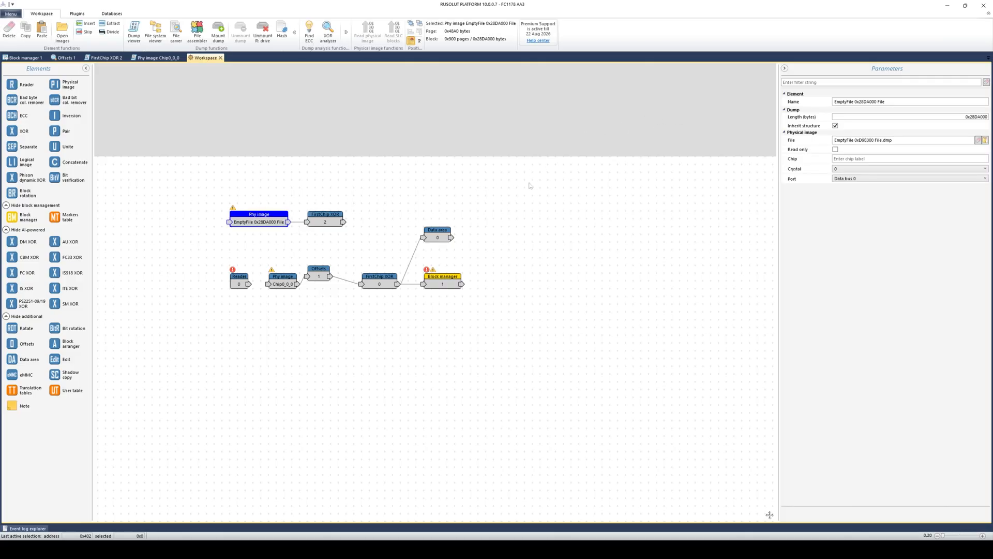
{"action": "left_click", "coordinate": [495, 200]}
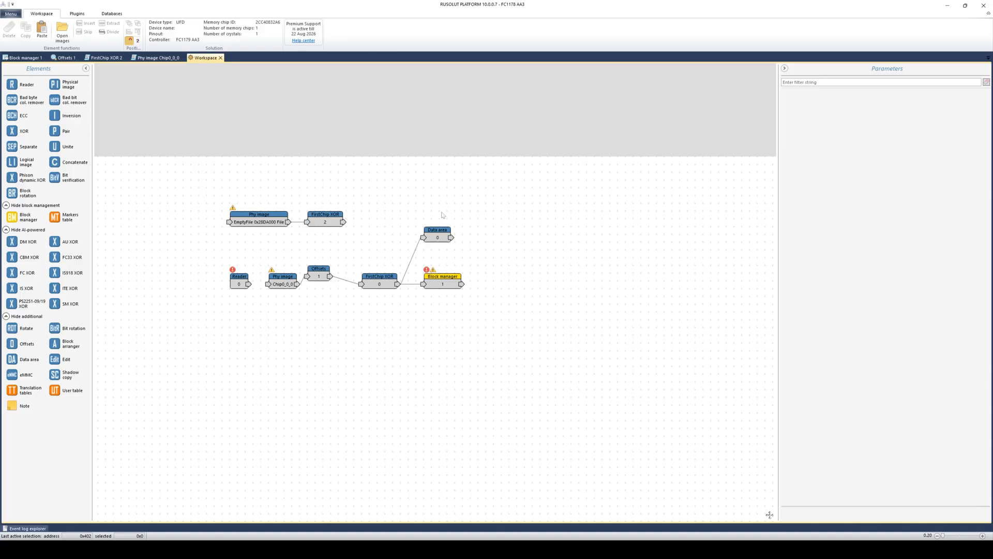